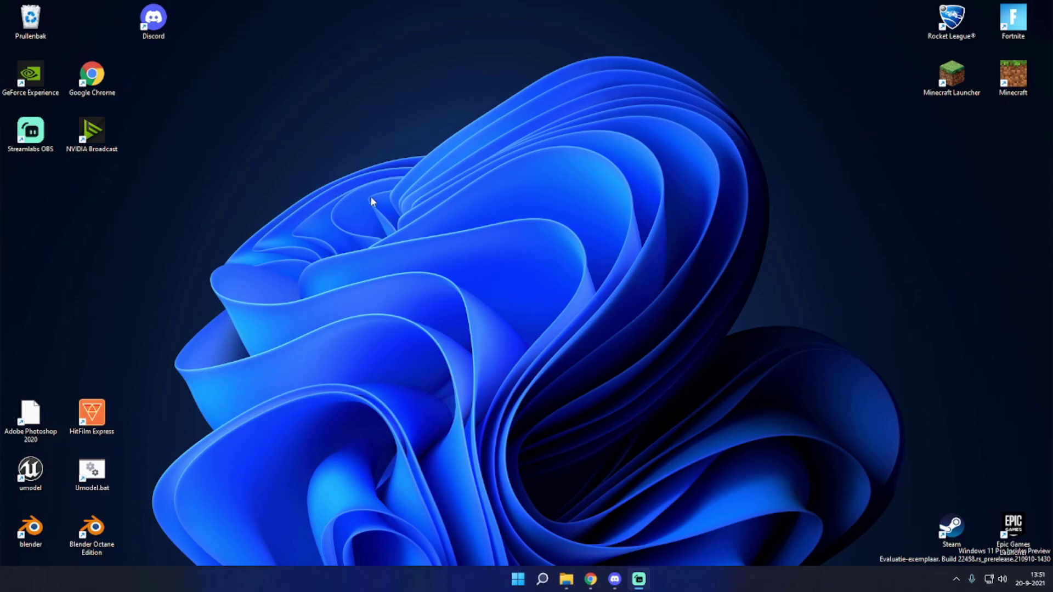
Step: Launch UE Viewer and set its game files path to C:\Program Files\Epic Games\Fortnite\FortniteGame\Content\Paks
double_click(44, 466)
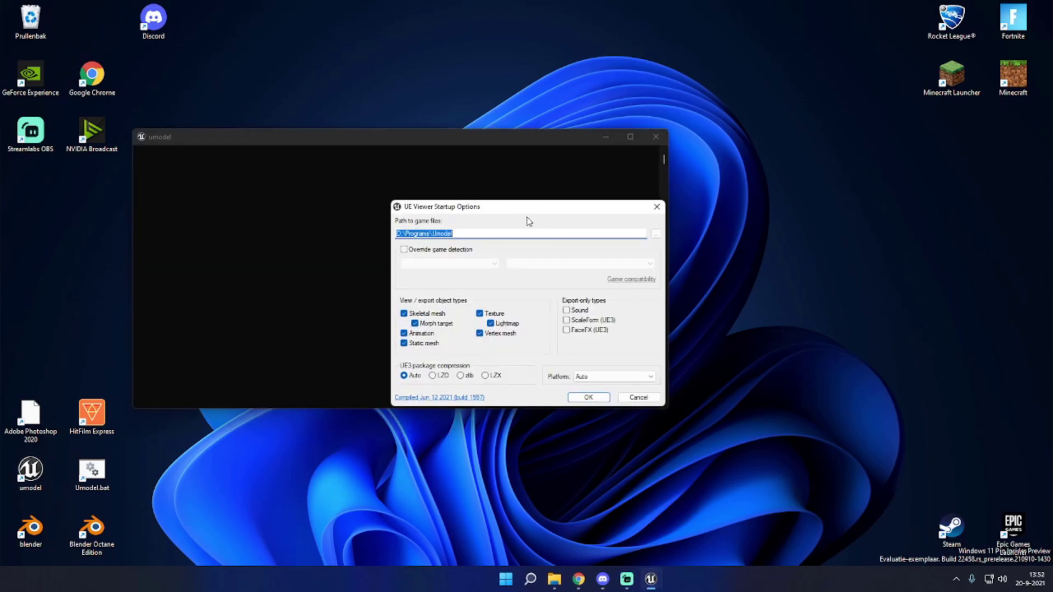
left_click(655, 235)
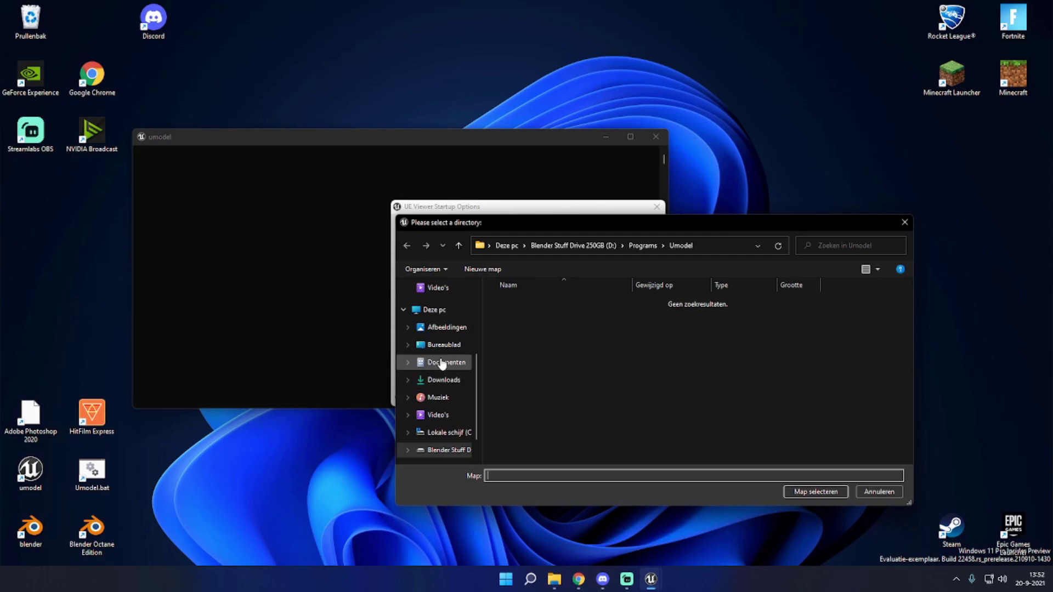
left_click(438, 433)
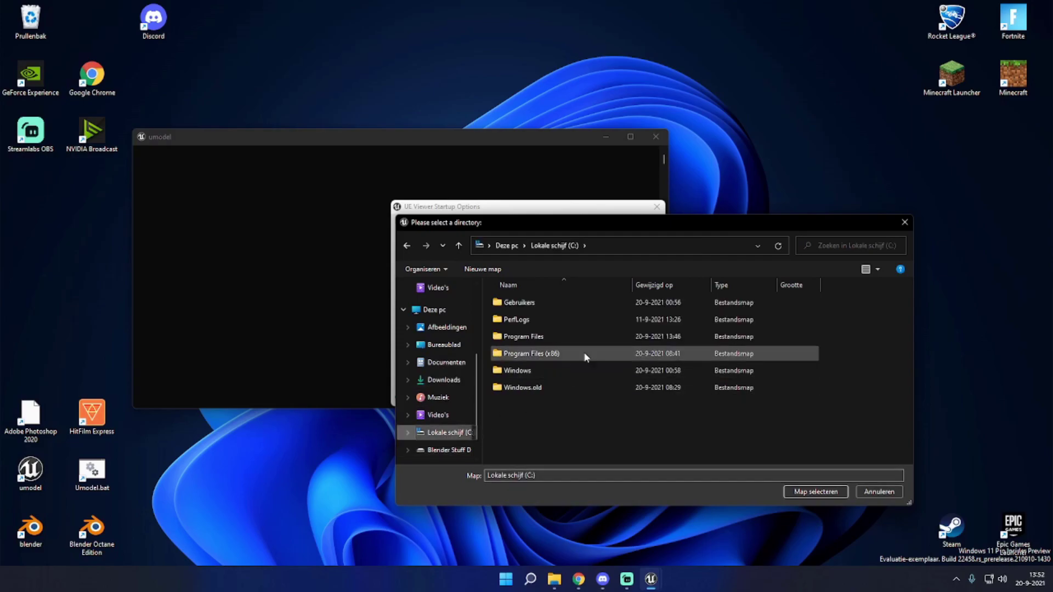
double_click(548, 337)
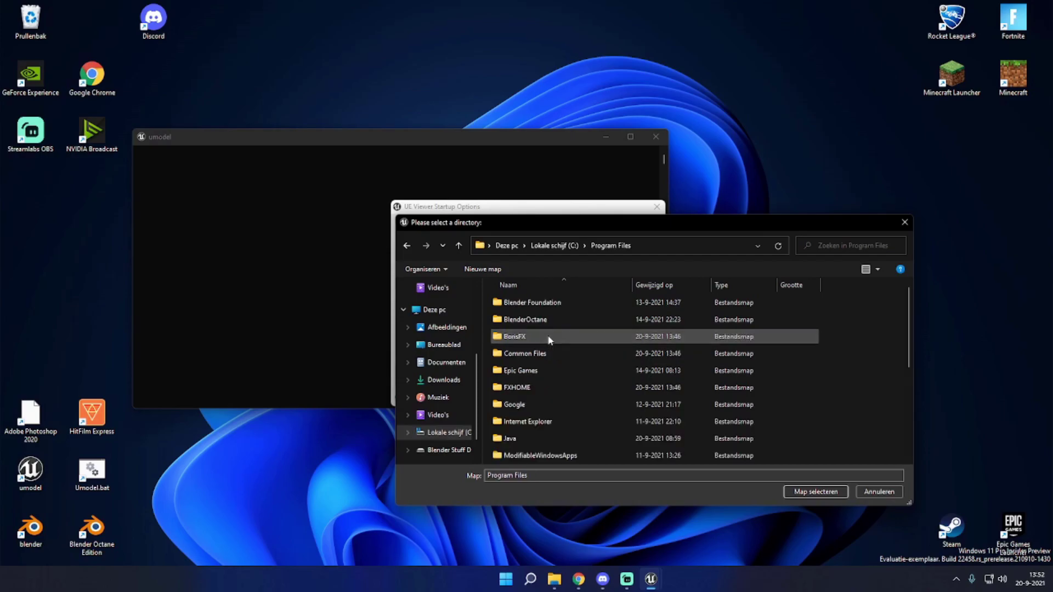
double_click(550, 373)
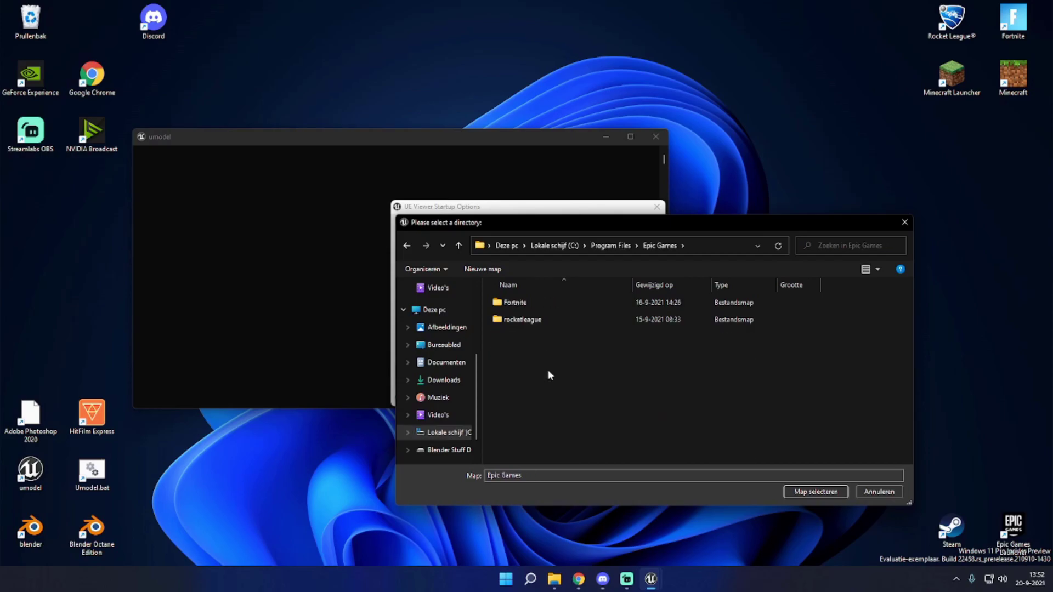
left_click(517, 305)
double_click(517, 306)
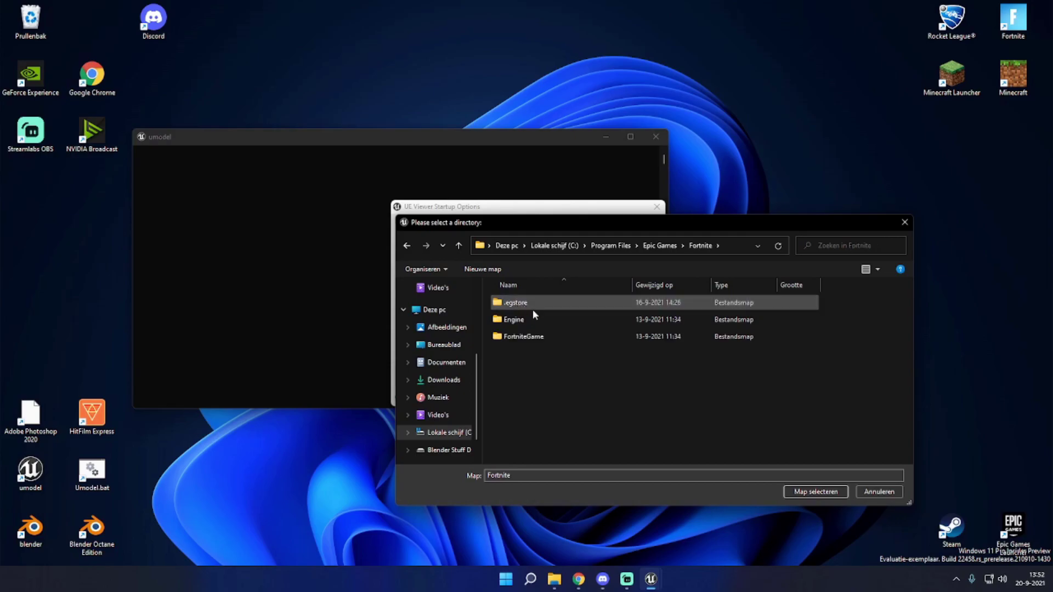
double_click(544, 338)
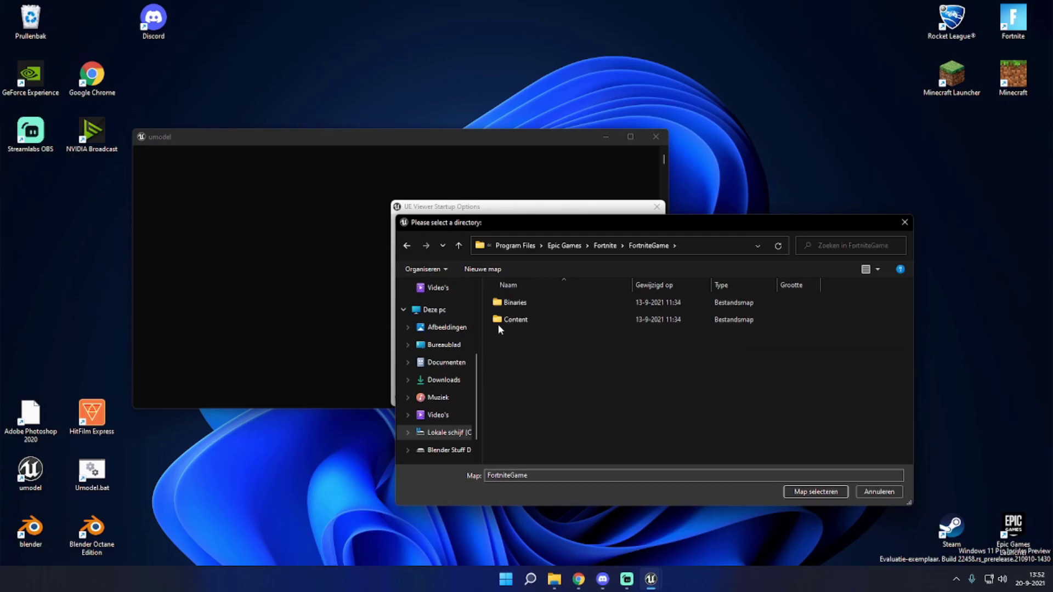
double_click(514, 319)
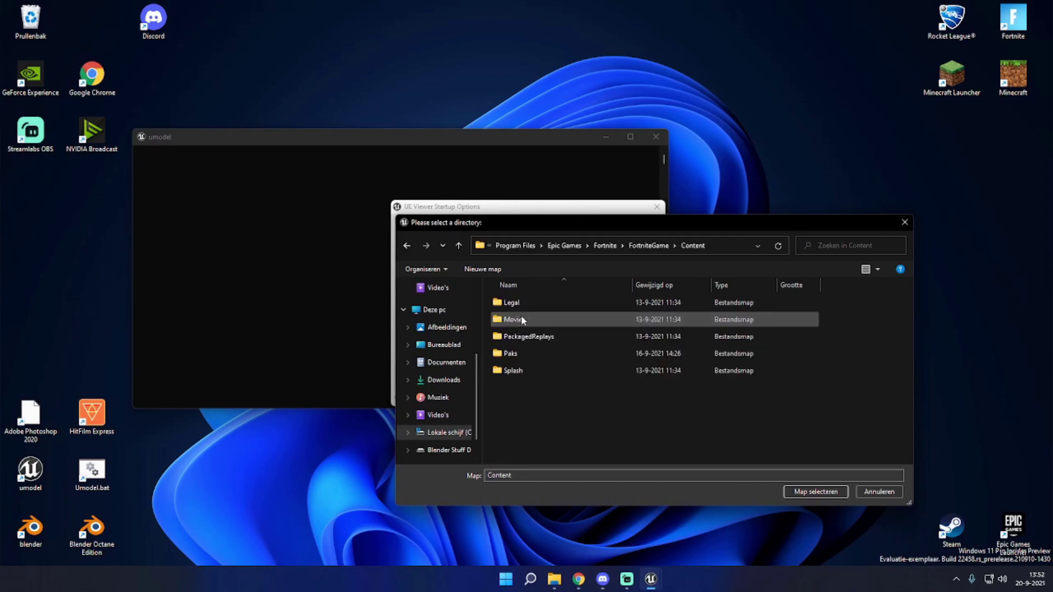
double_click(507, 355)
left_click(814, 491)
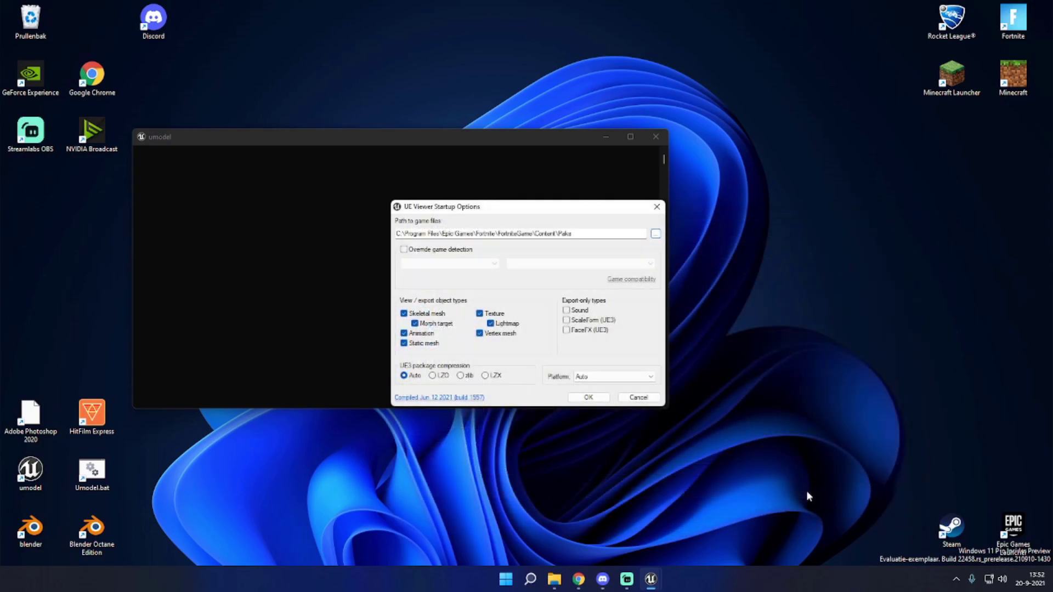
Step: Override game detection to Unreal engine 4.27, enable Sound export, and confirm the startup options
left_click(406, 250)
left_click(447, 265)
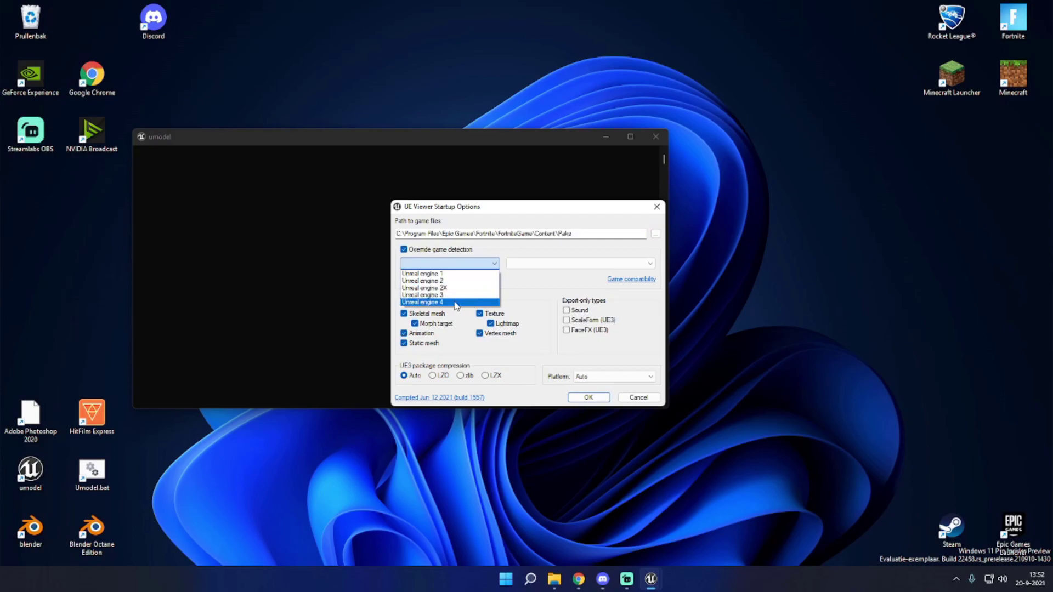
left_click(457, 303)
left_click(530, 270)
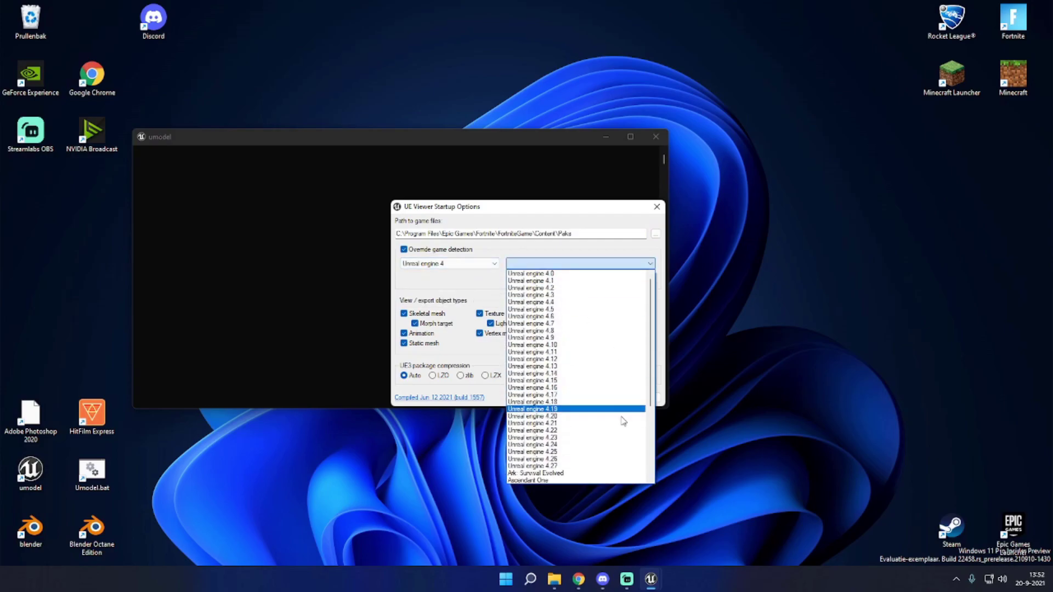
left_click(571, 470)
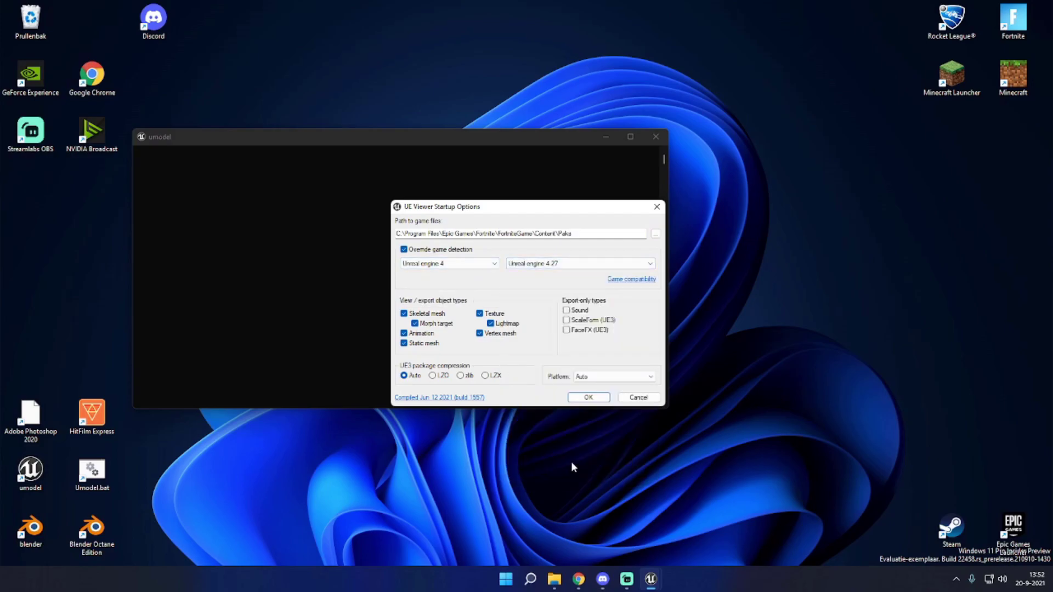
left_click(567, 311)
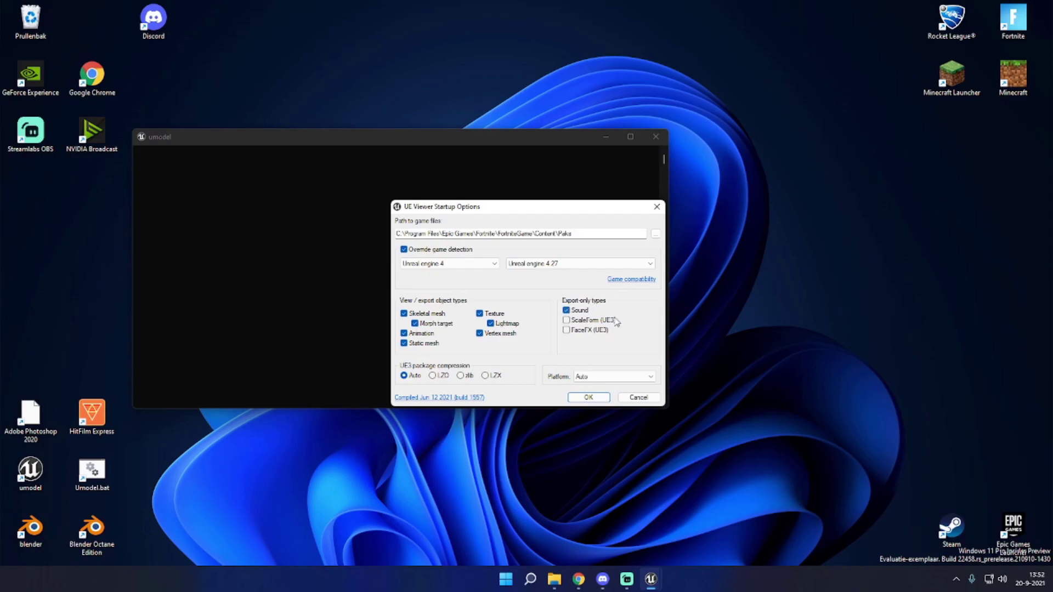
left_click(588, 398)
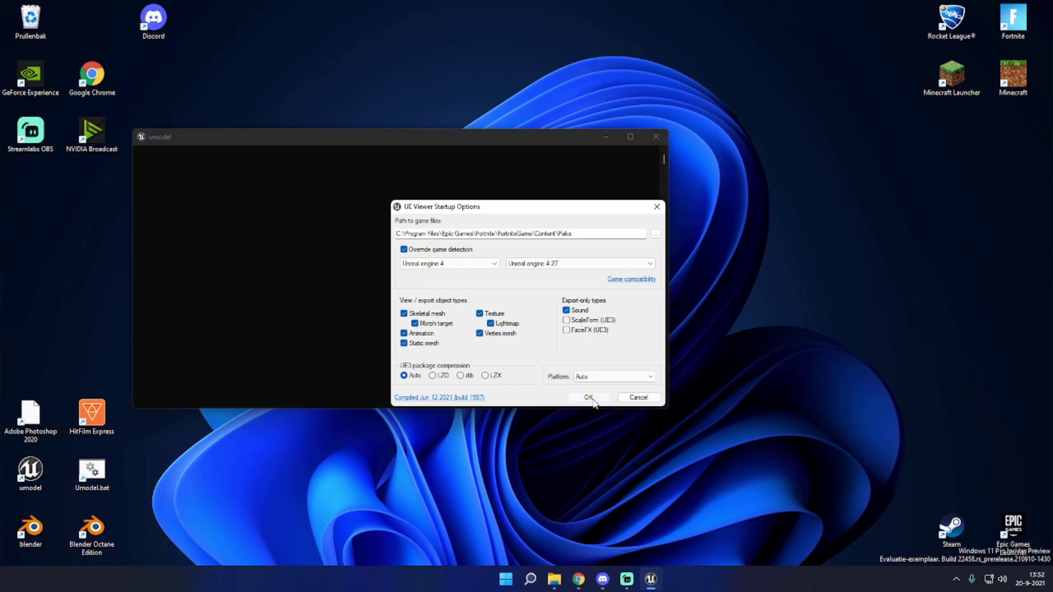
Step: Open the benbot.app AES keys page in a new Chrome window and copy the mainKey
left_click(578, 580)
right_click(577, 580)
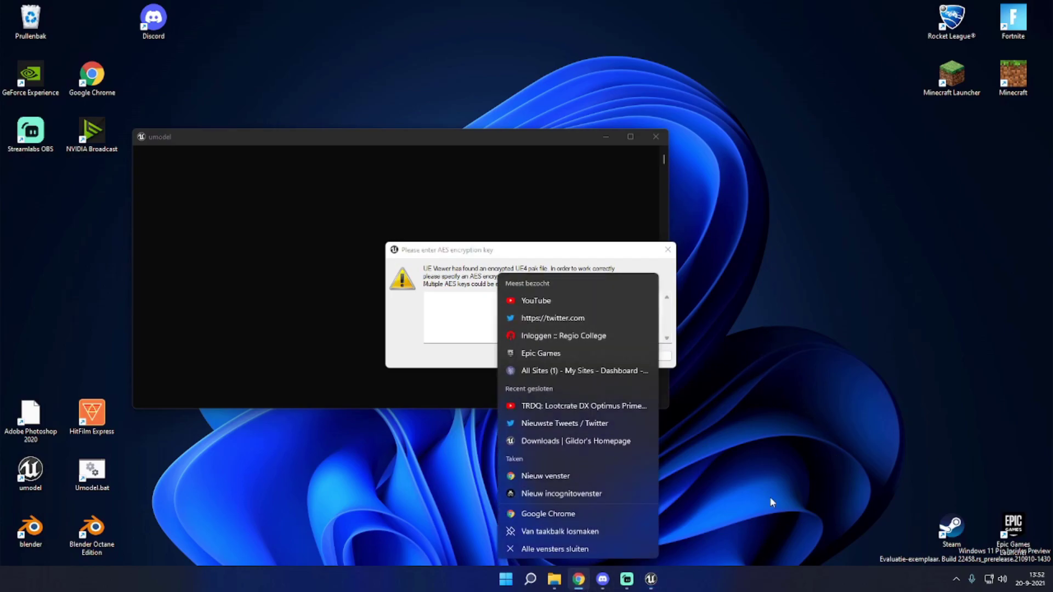
left_click(603, 510)
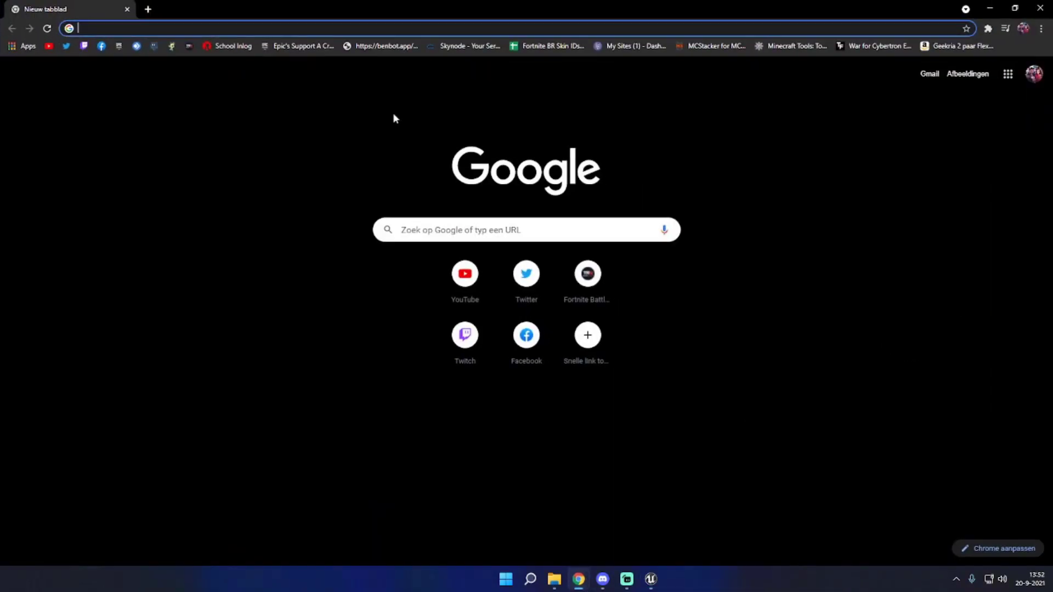
left_click(387, 46)
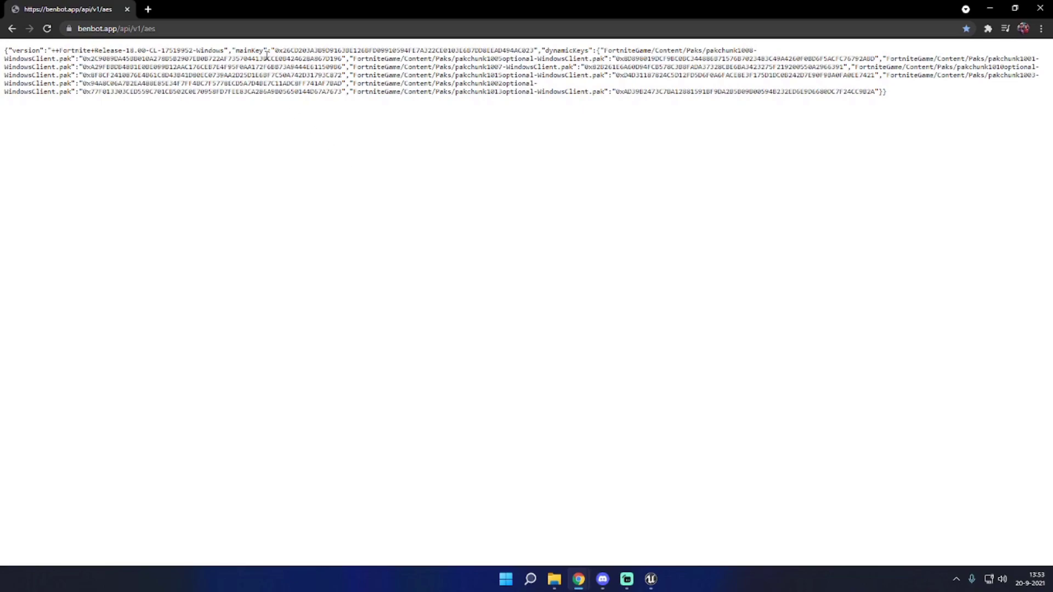
left_click_drag(235, 51, 534, 50)
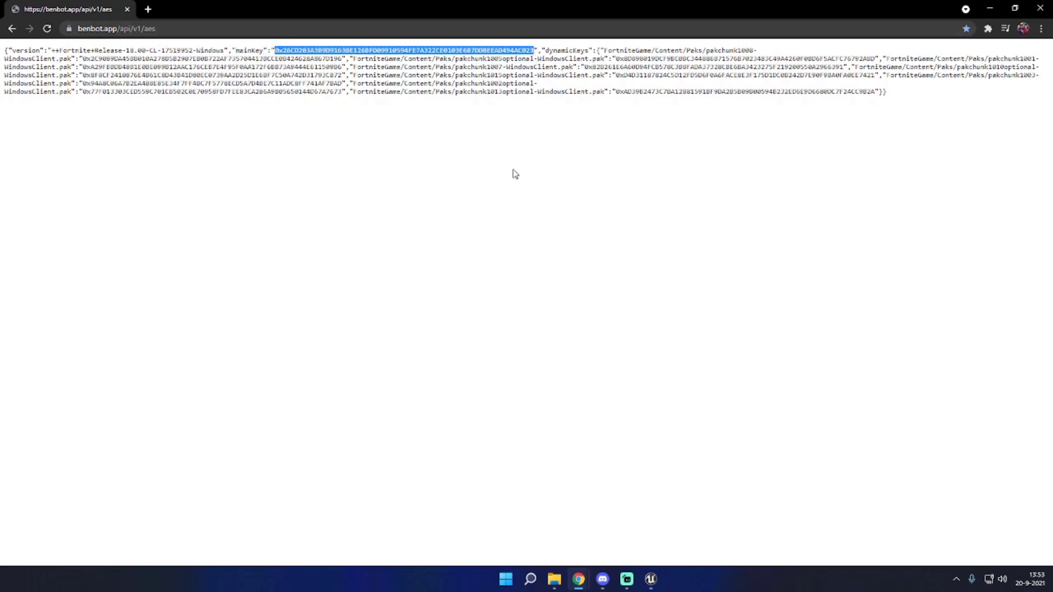
right_click(475, 47)
left_click(494, 52)
Step: Paste the mainKey into UE Viewer's encryption key prompt and confirm it
left_click(650, 579)
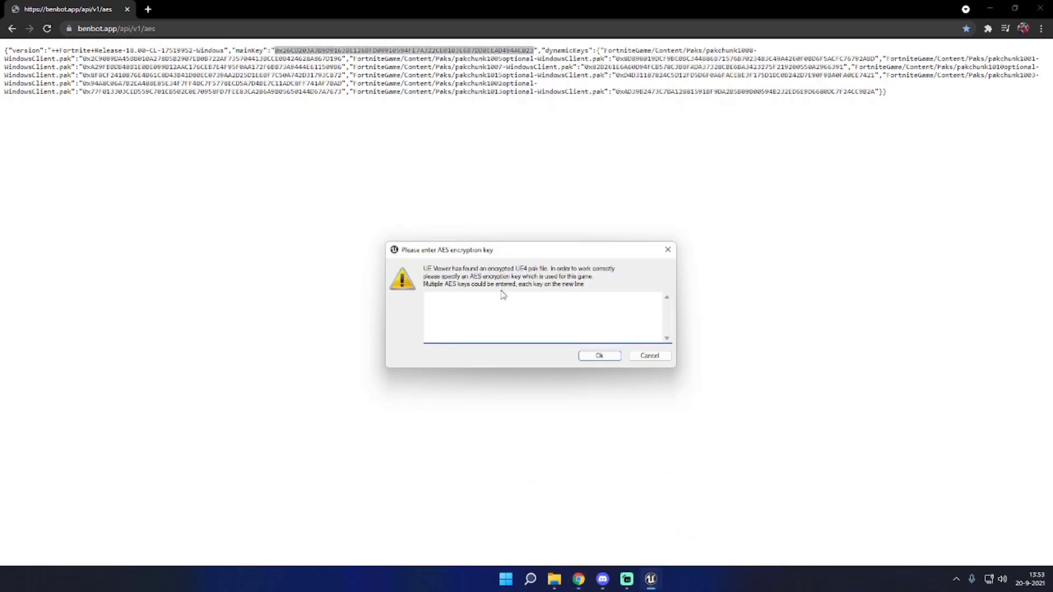
type("0x26CD203A3B9D9163BE1268FD09910594FE7A322CE0103E6B7DD8EEAD494AC023")
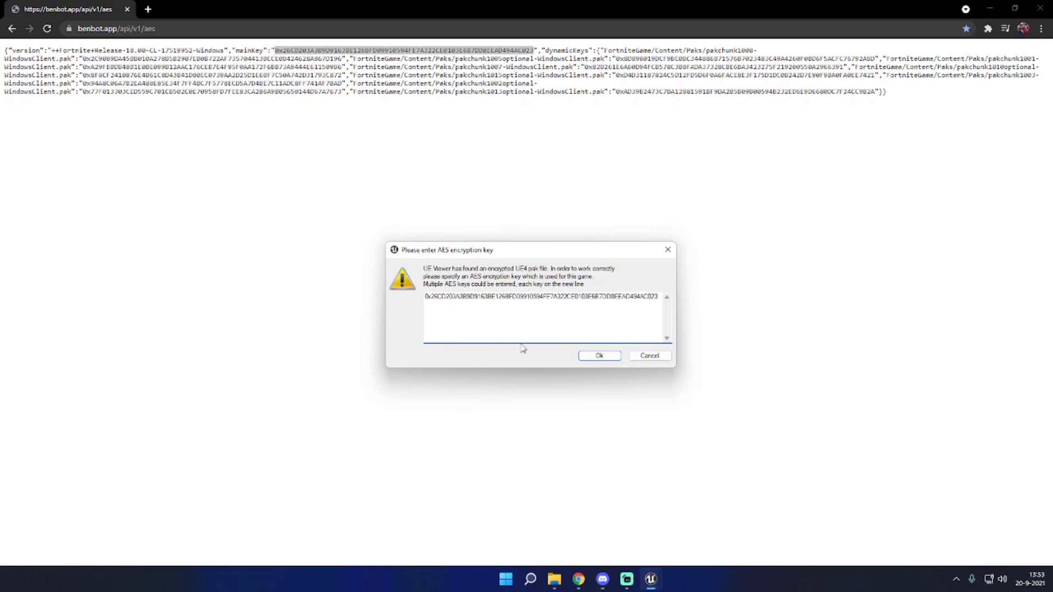
left_click(599, 357)
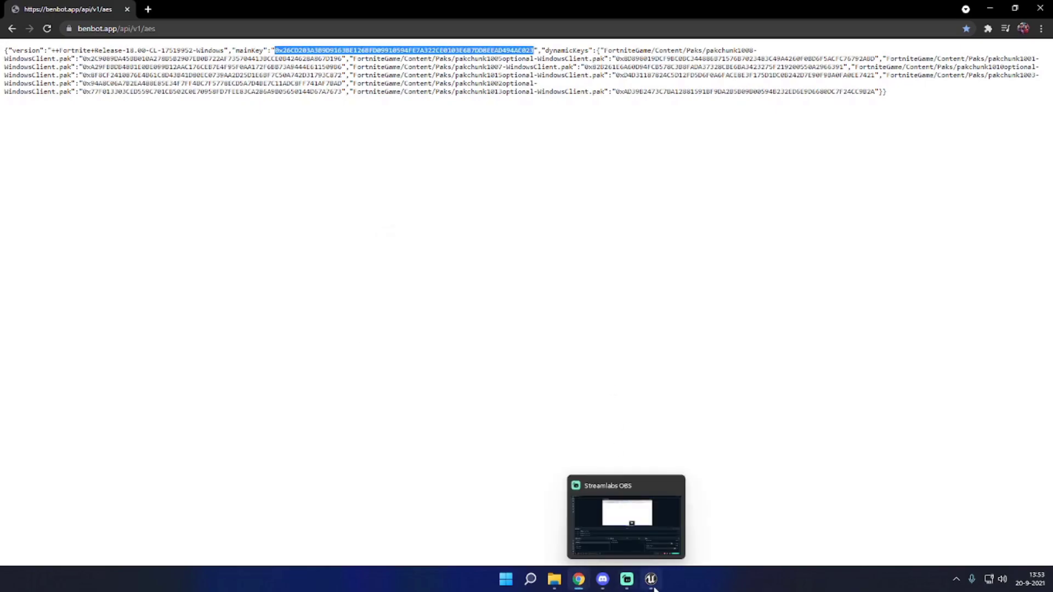
left_click(650, 578)
Step: Minimize Chrome and run Scan content from the package dialog's Tools list
left_click(990, 8)
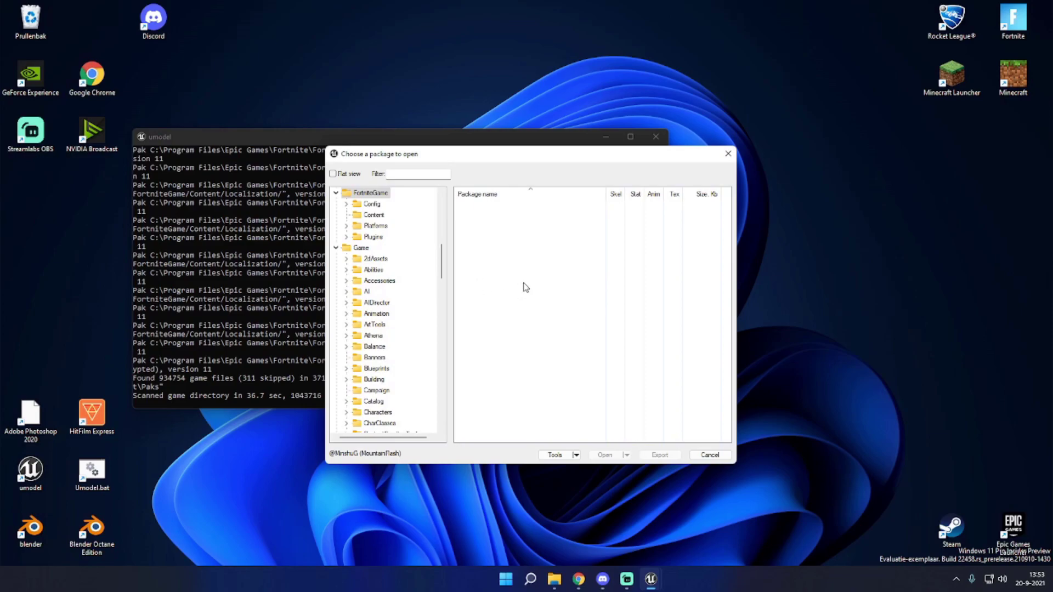
left_click(577, 455)
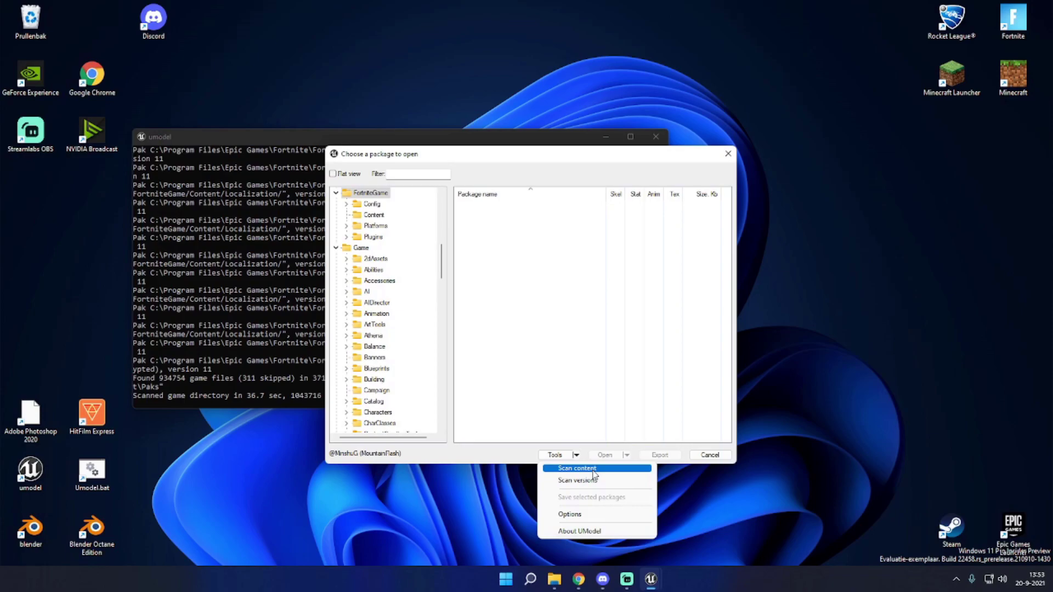
left_click(593, 471)
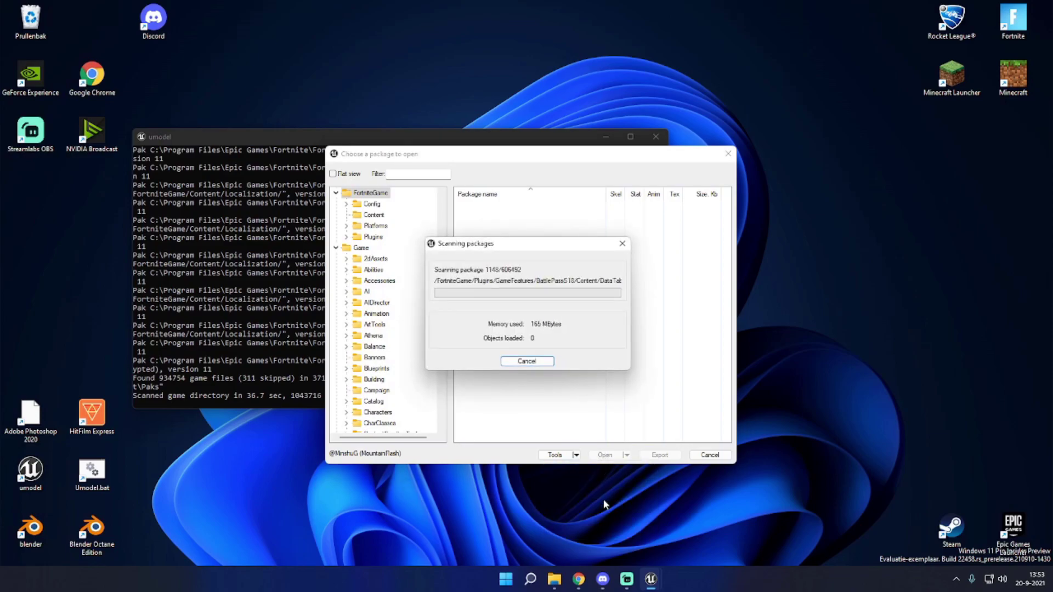
mouse_move(590, 576)
left_click(637, 527)
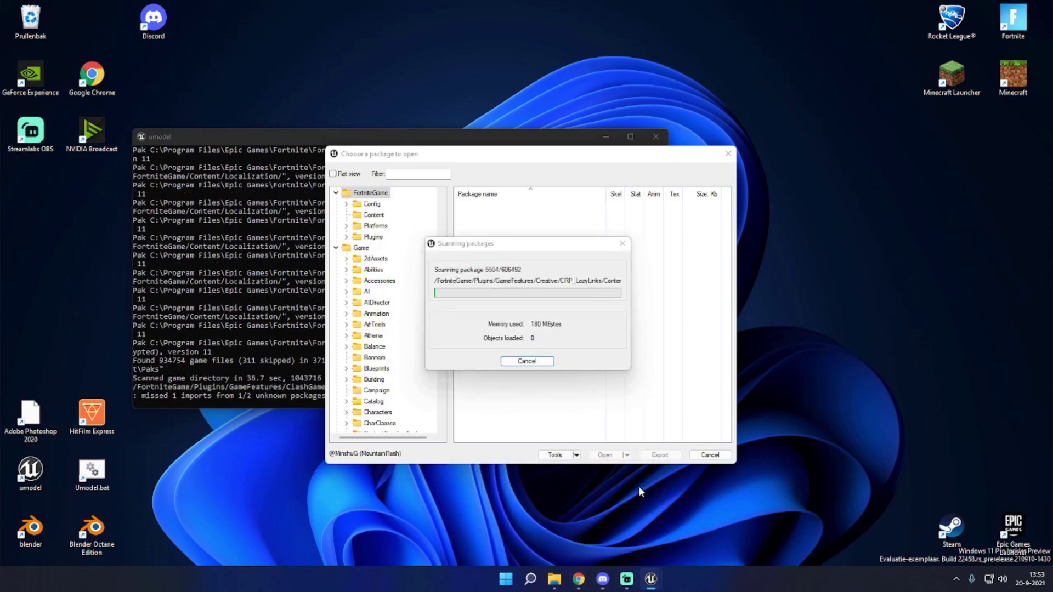
Step: Open the Fortnite BR Skin IDs & Meshes spreadsheet in a new tab and scroll through it
left_click(149, 9)
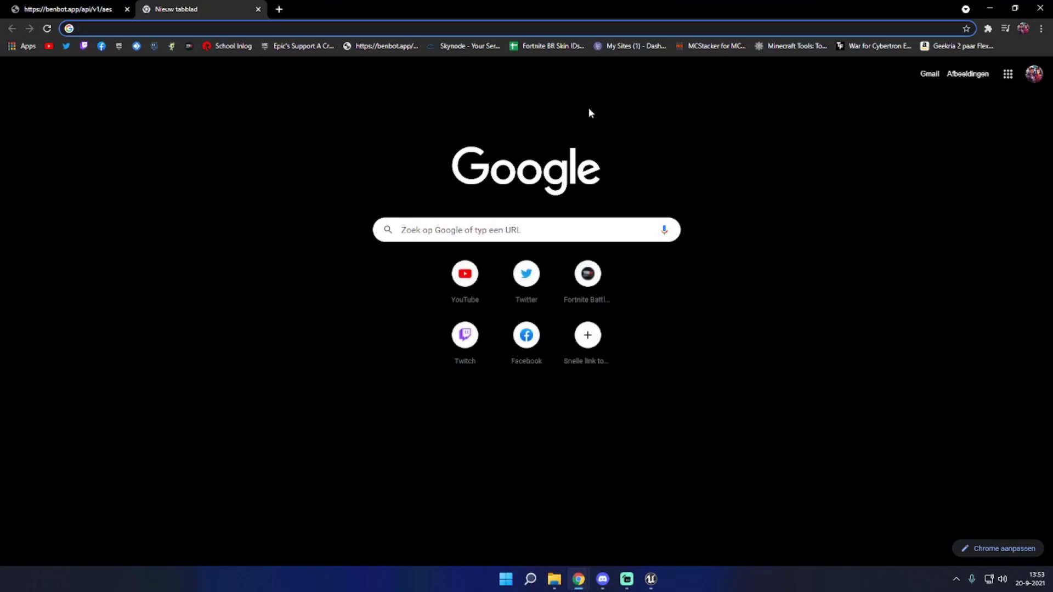
left_click(553, 46)
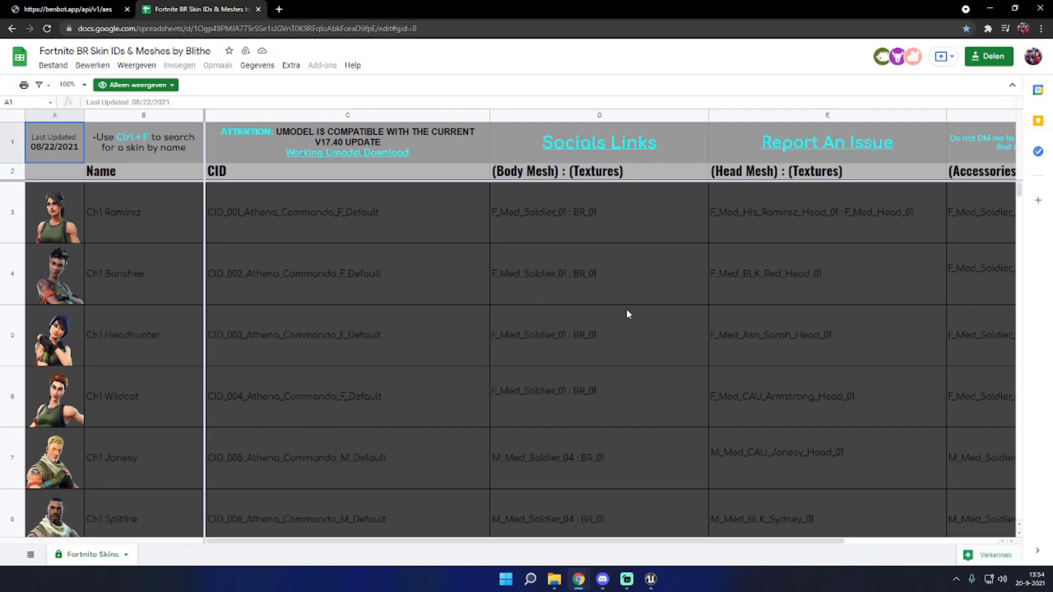
scroll(625, 307, "down", 10)
scroll(582, 310, "up", 10)
scroll(493, 288, "down", 20)
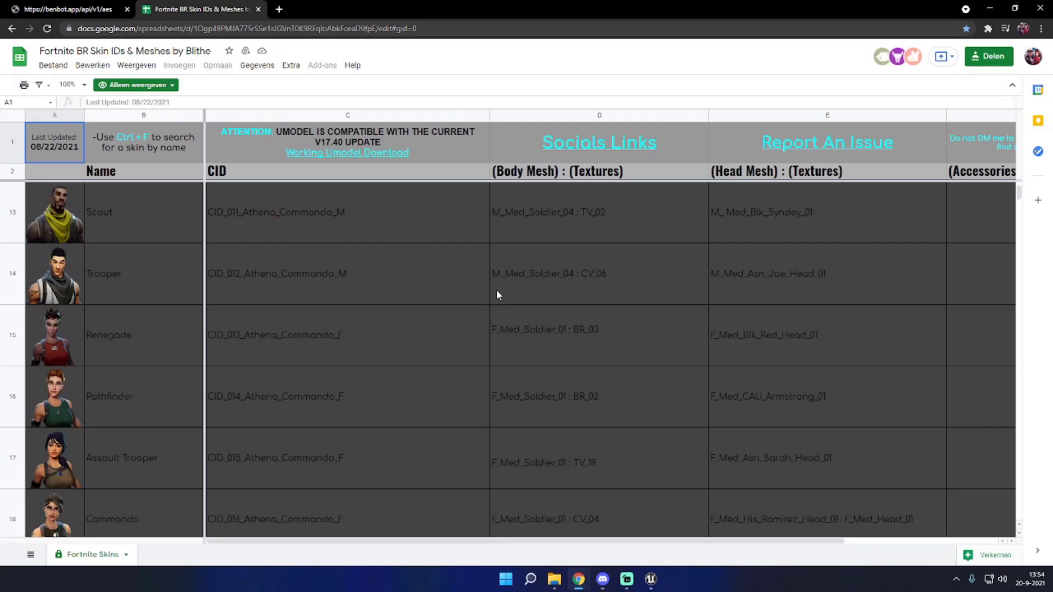
scroll(488, 290, "up", 20)
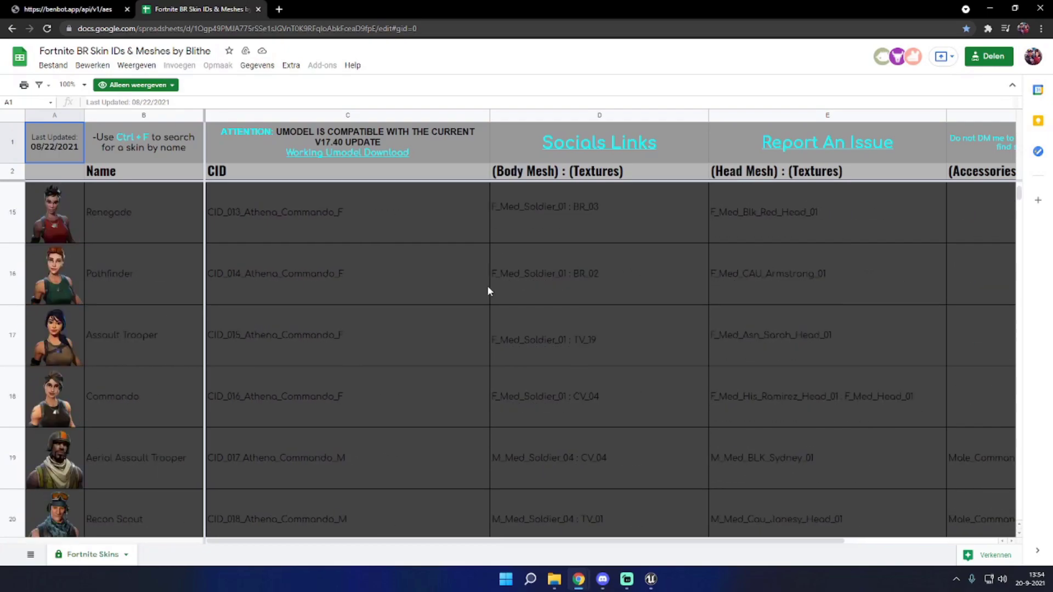
Step: Search the sheet for 'beach bomber' and select its body mesh cells D443:D447
left_click(449, 274)
key("ctrl+f")
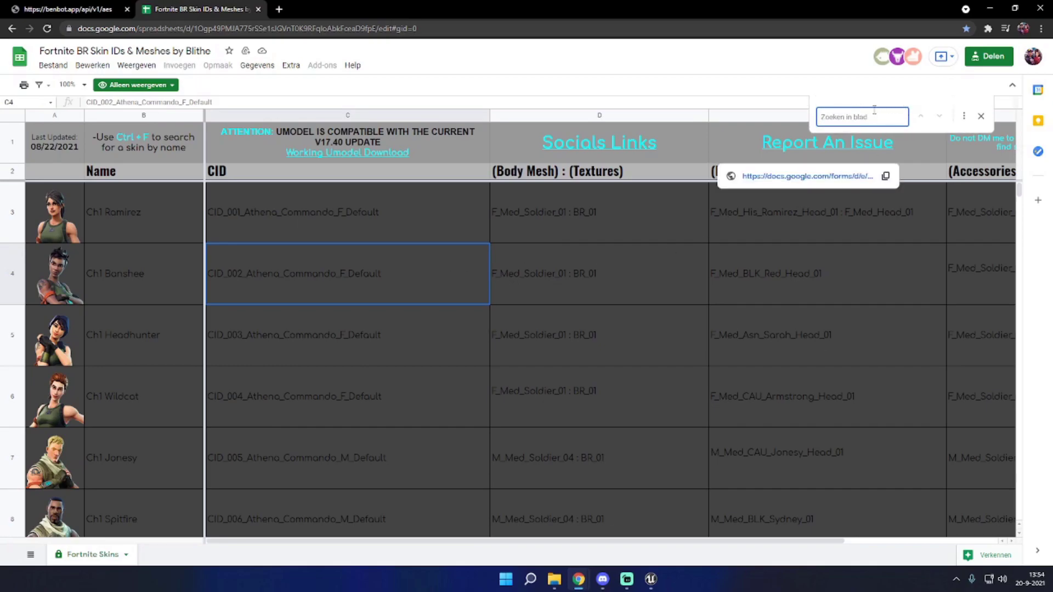
type("beach s")
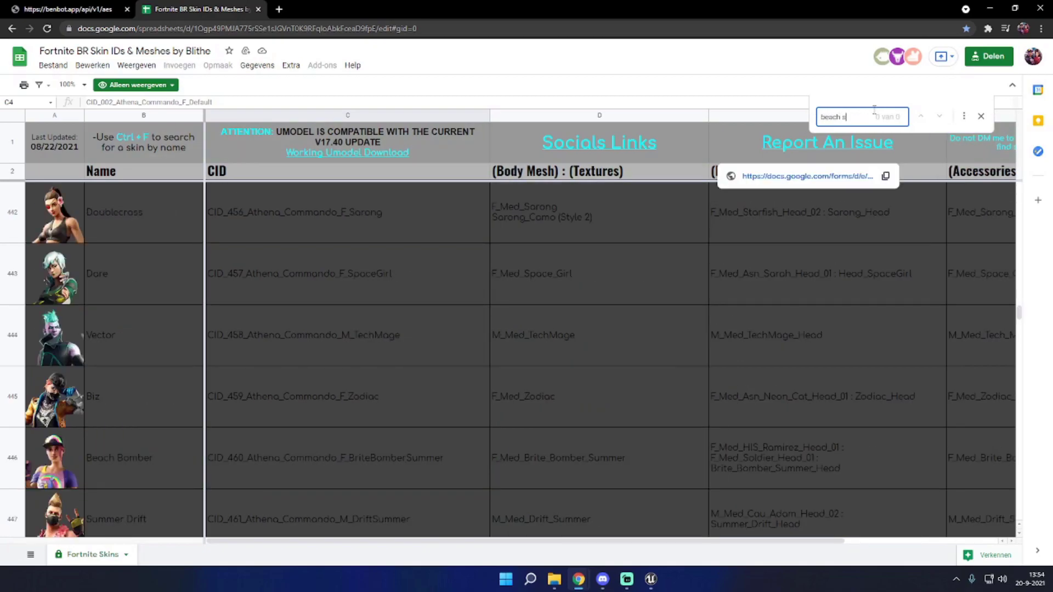
key("BackSpace")
type("bomwer")
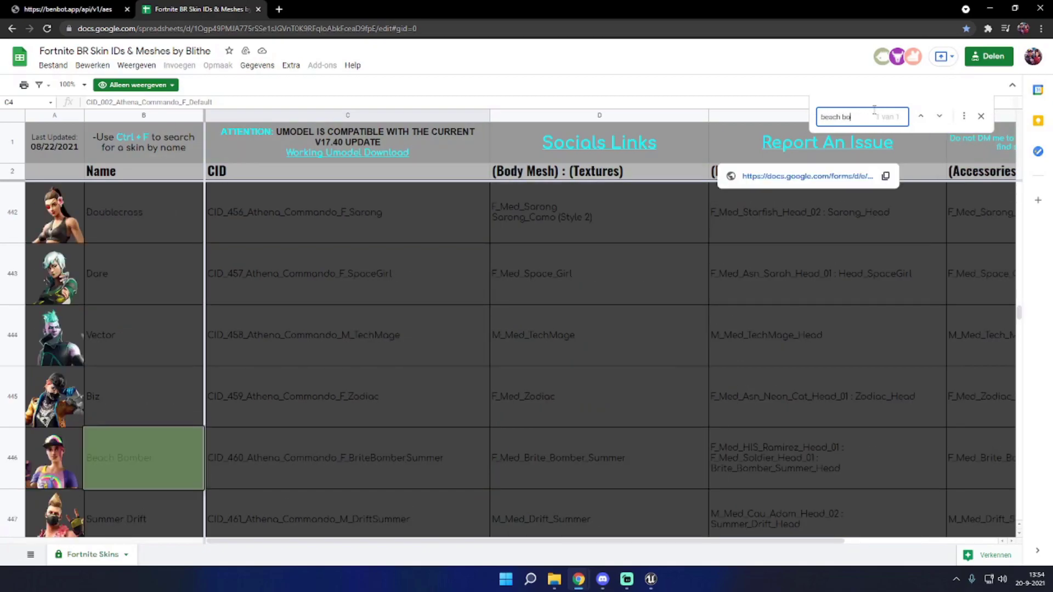
key("BackSpace")
key("BackSpace")
key("BackSpace")
type("ber")
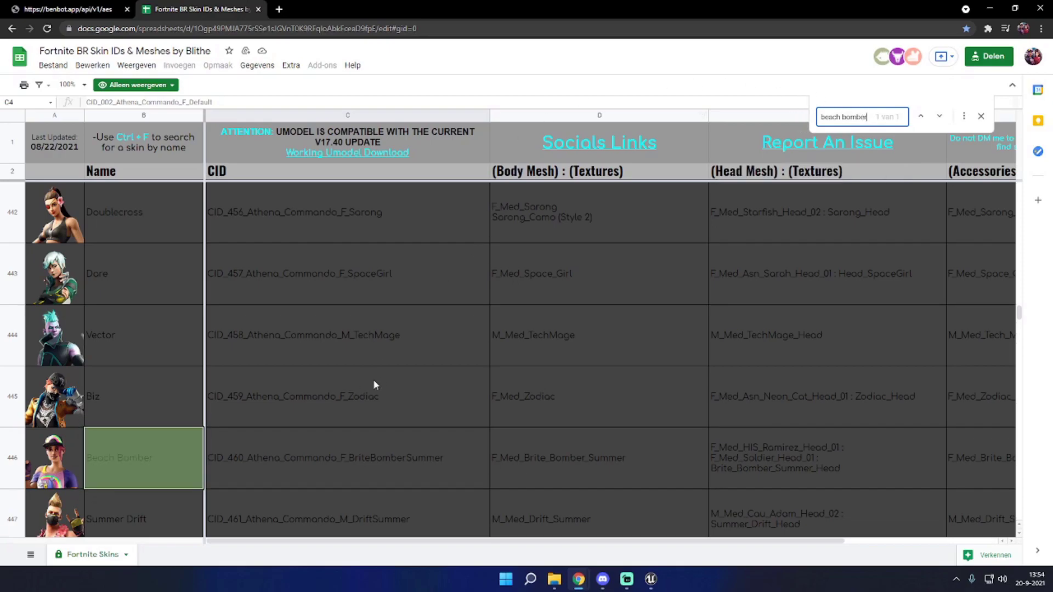
scroll(384, 375, "down", 1)
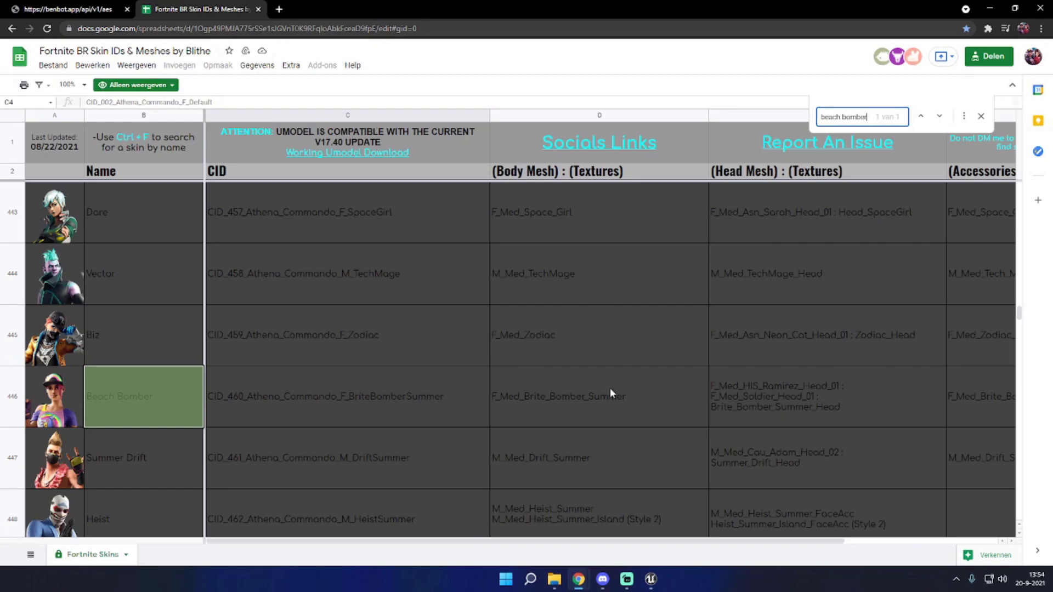
left_click_drag(571, 212, 564, 444)
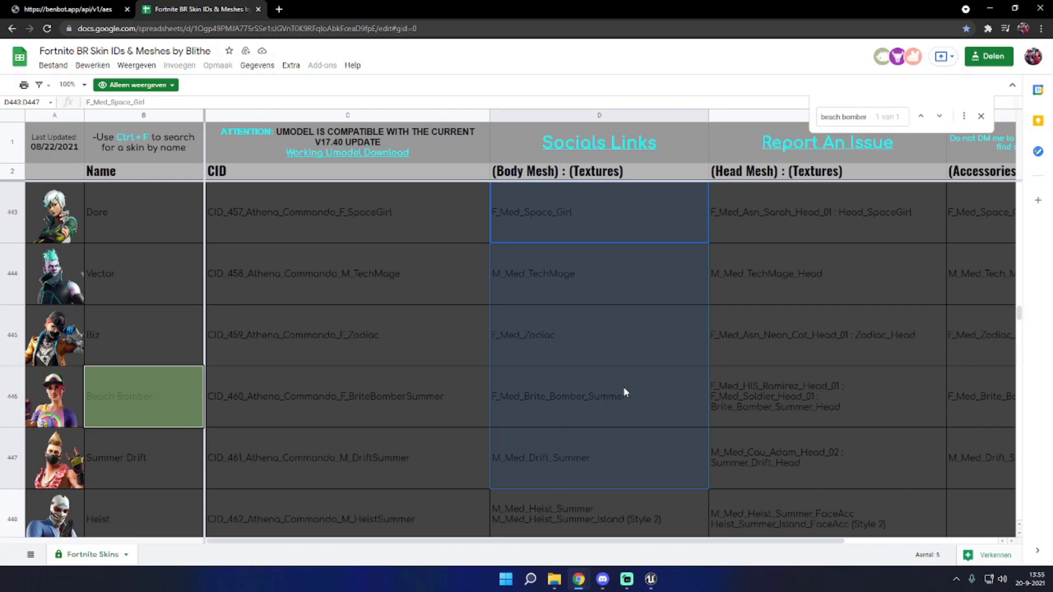
Step: Show packages as a flat list filtered by 'brite_bomber', sorted by the Skel column
mouse_move(650, 579)
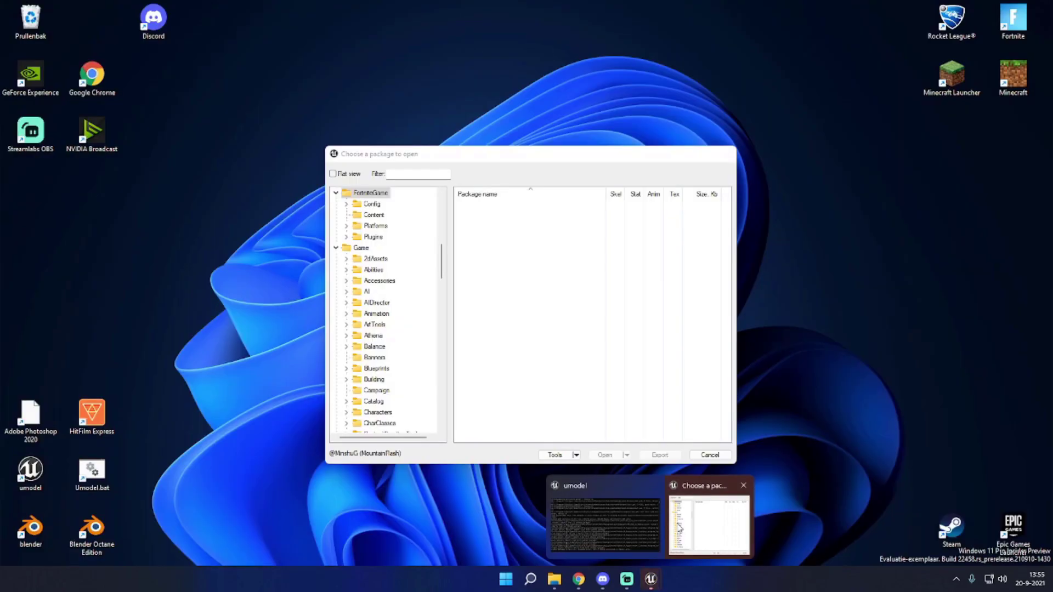
left_click(680, 528)
left_click(349, 175)
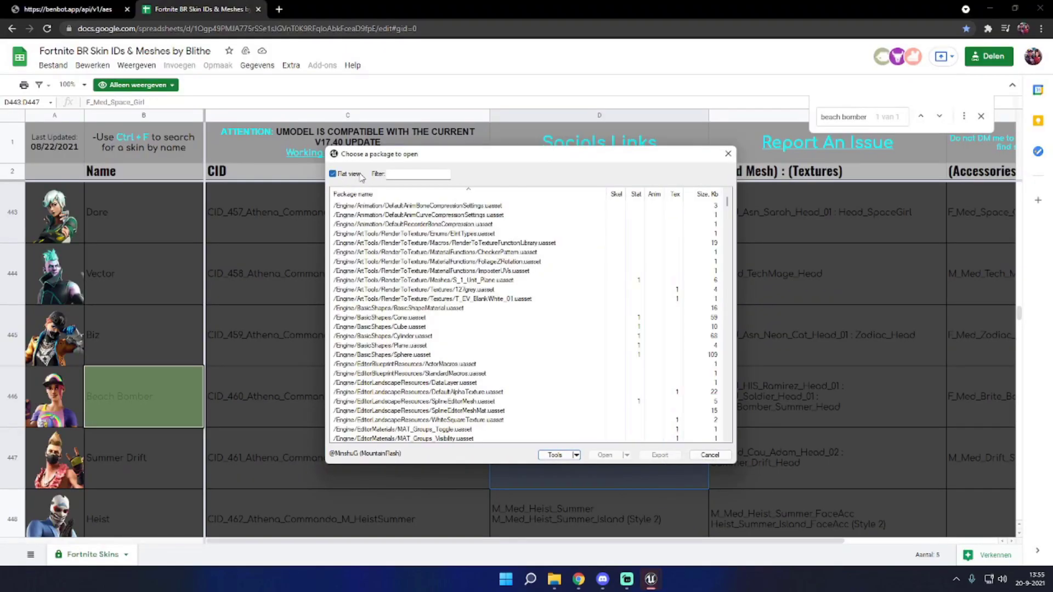
left_click(396, 174)
type("br")
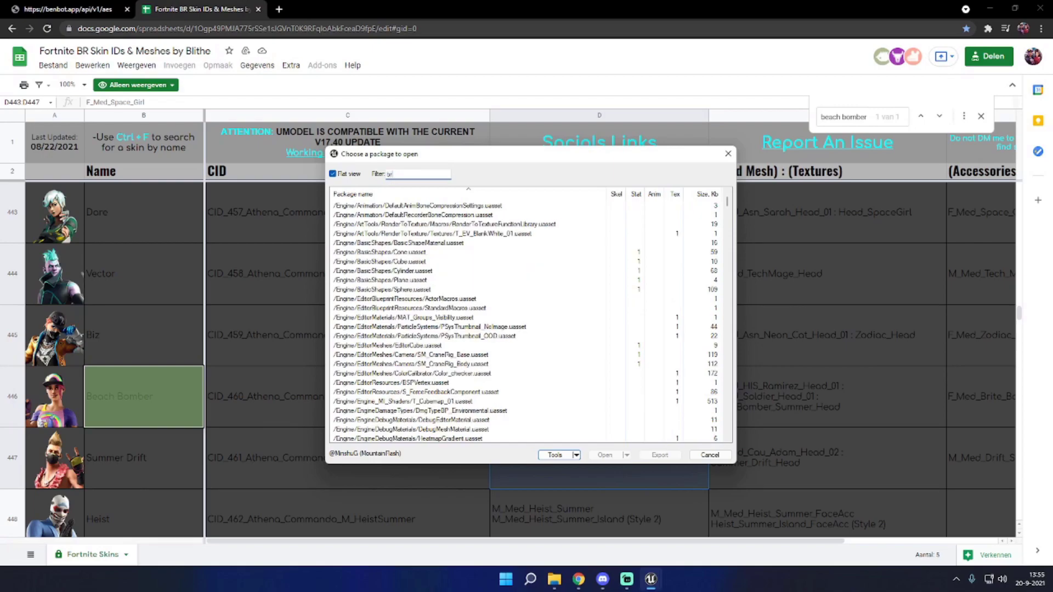
type("ite_b")
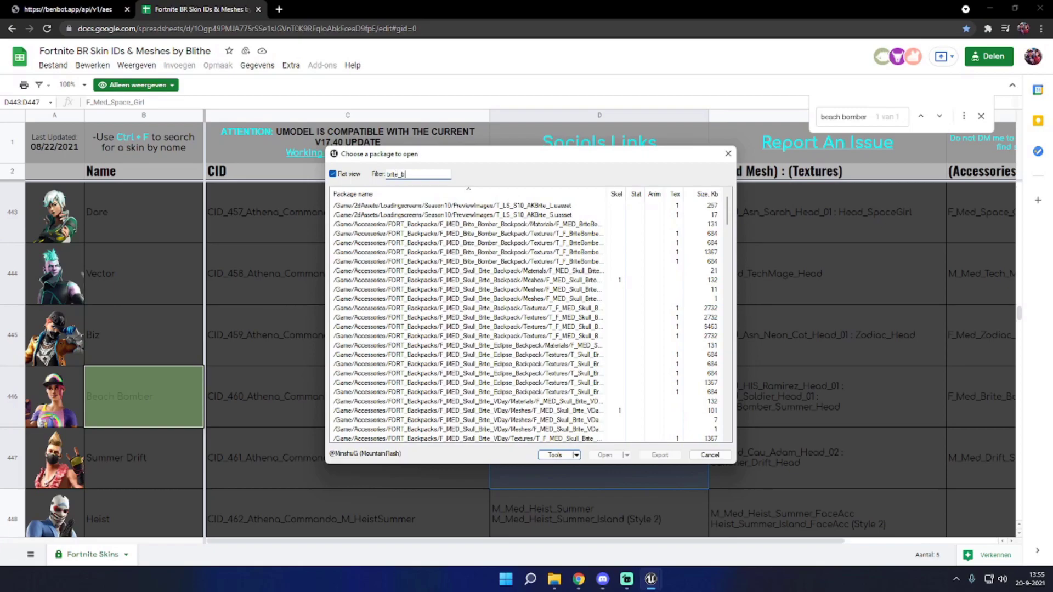
type("omber_summer")
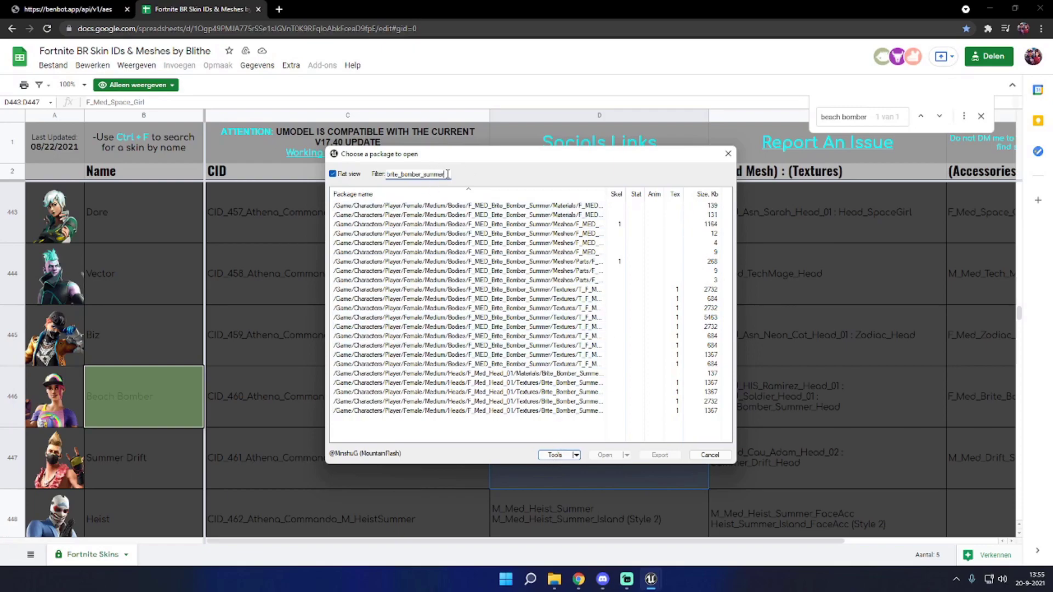
left_click(614, 199)
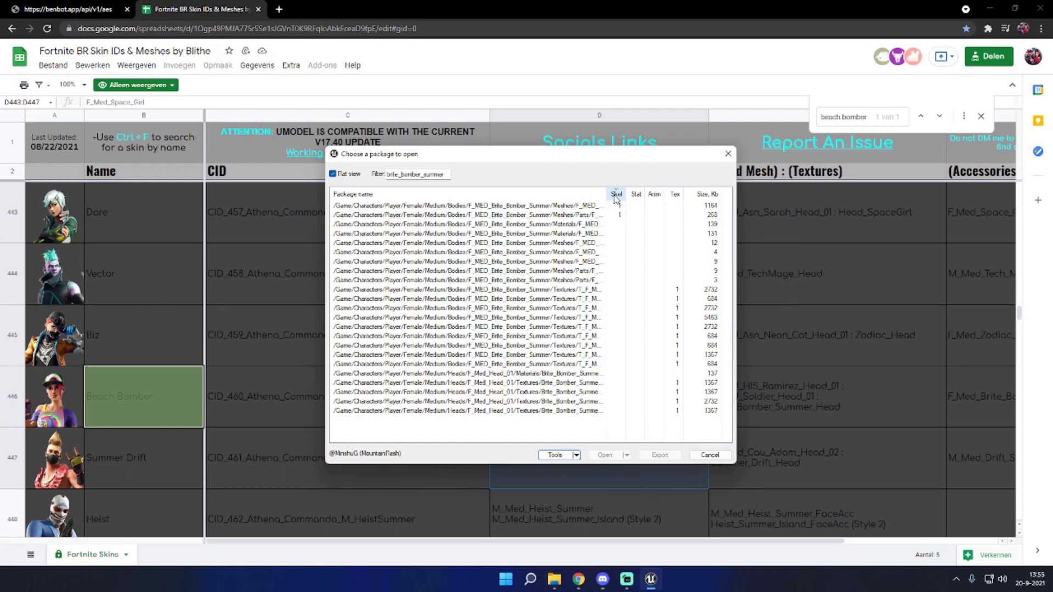
Step: Load the F_MED_Brite_Bomber_Summer body mesh and export it as psk to D:\Exports
double_click(571, 207)
left_click_drag(572, 207, 528, 175)
scroll(528, 175, "up", 3)
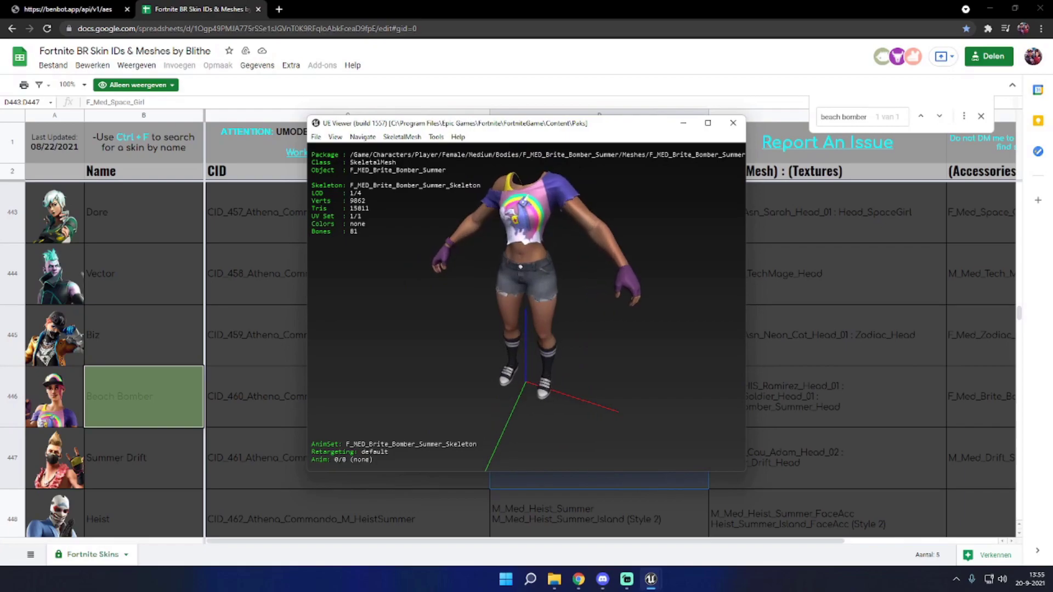
left_click(441, 140)
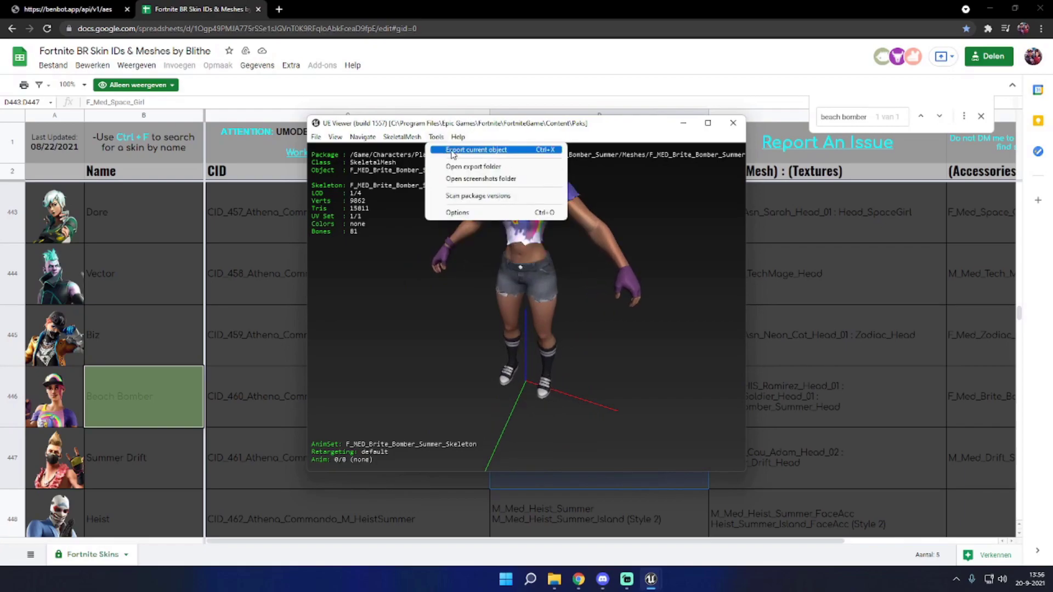
left_click(453, 150)
left_click(620, 241)
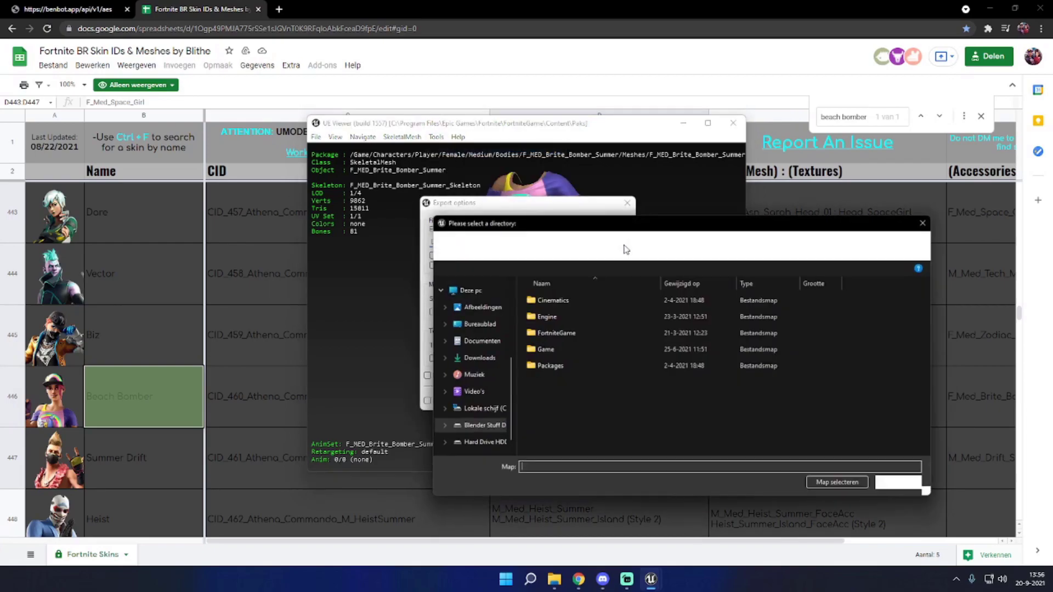
left_click(858, 481)
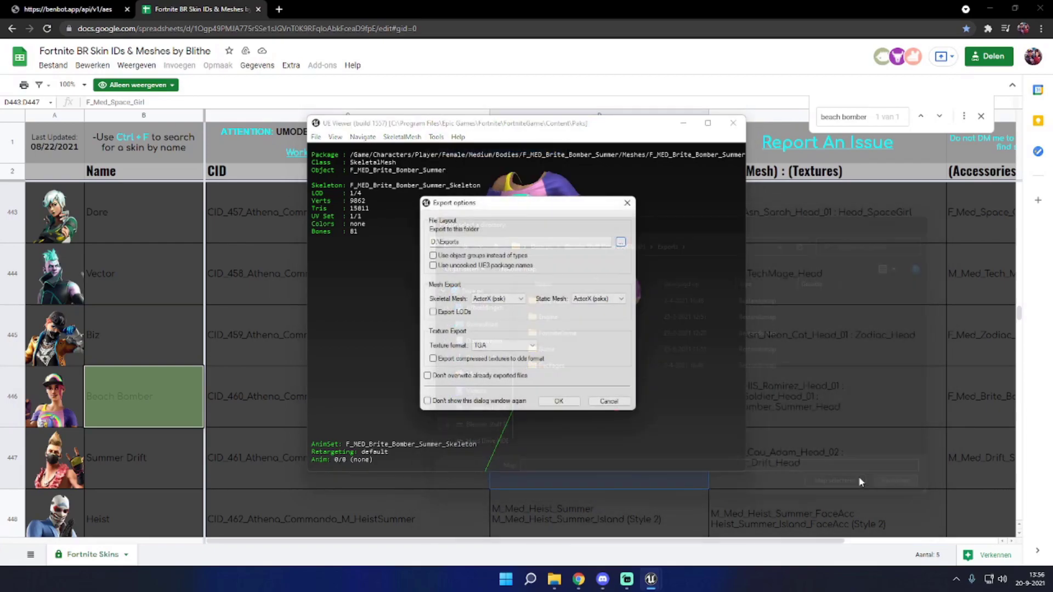
left_click(560, 401)
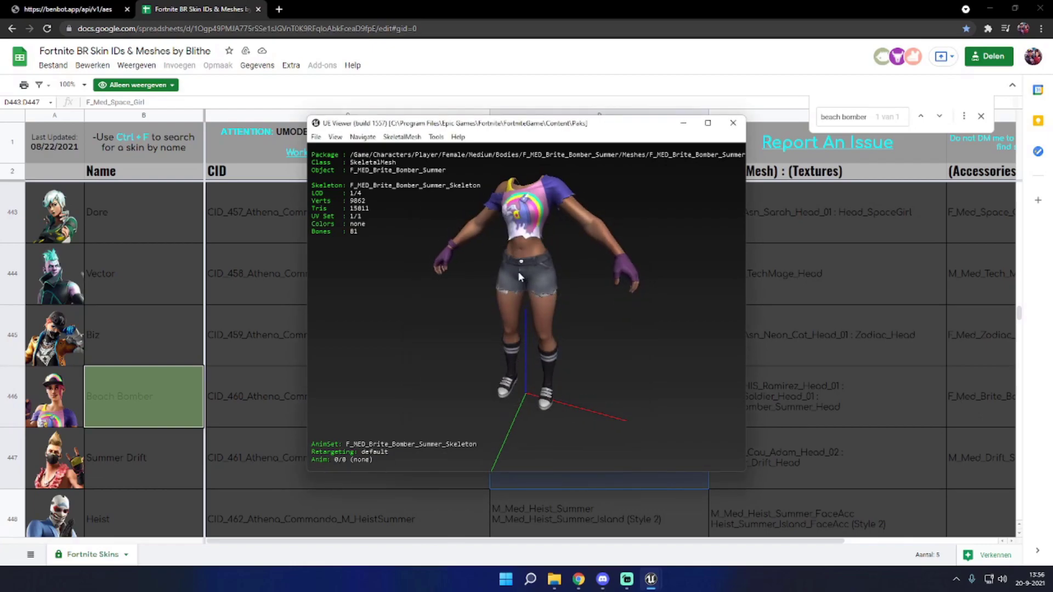
Step: Load the F_MED_Brite_Bomber_Summer_Head hat mesh and export it as the current object
key("o")
double_click(570, 215)
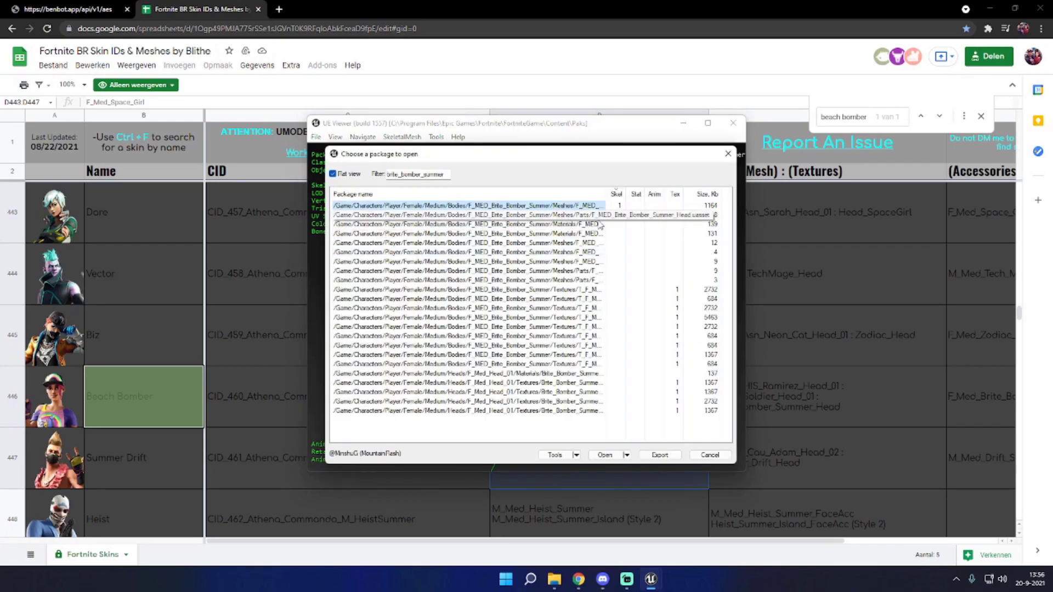
left_click_drag(571, 215, 507, 160)
left_click(457, 137)
mouse_move(436, 137)
left_click(470, 146)
left_click(558, 401)
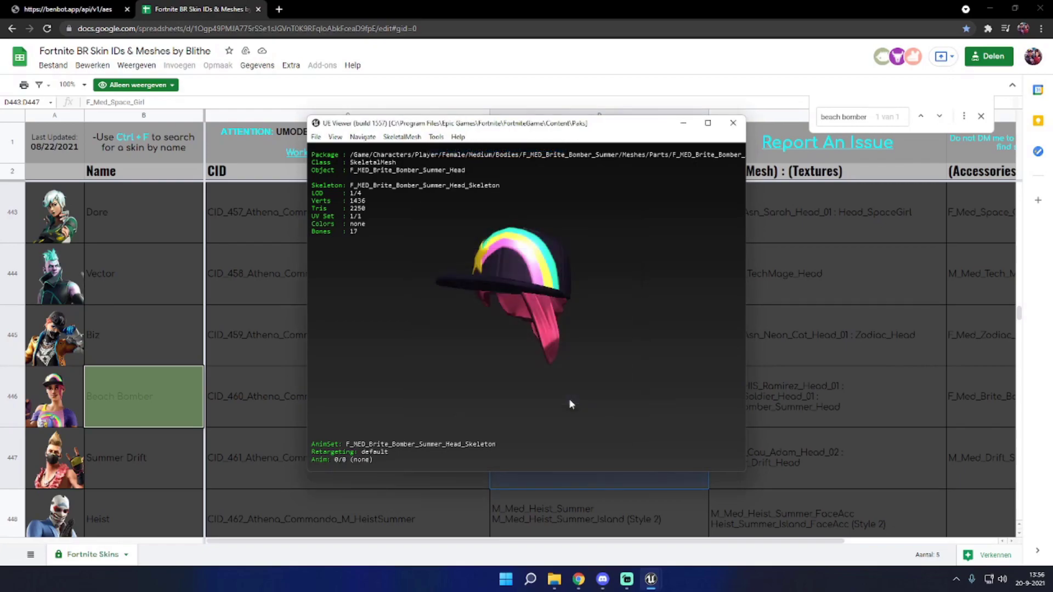
left_click_drag(512, 272, 511, 278)
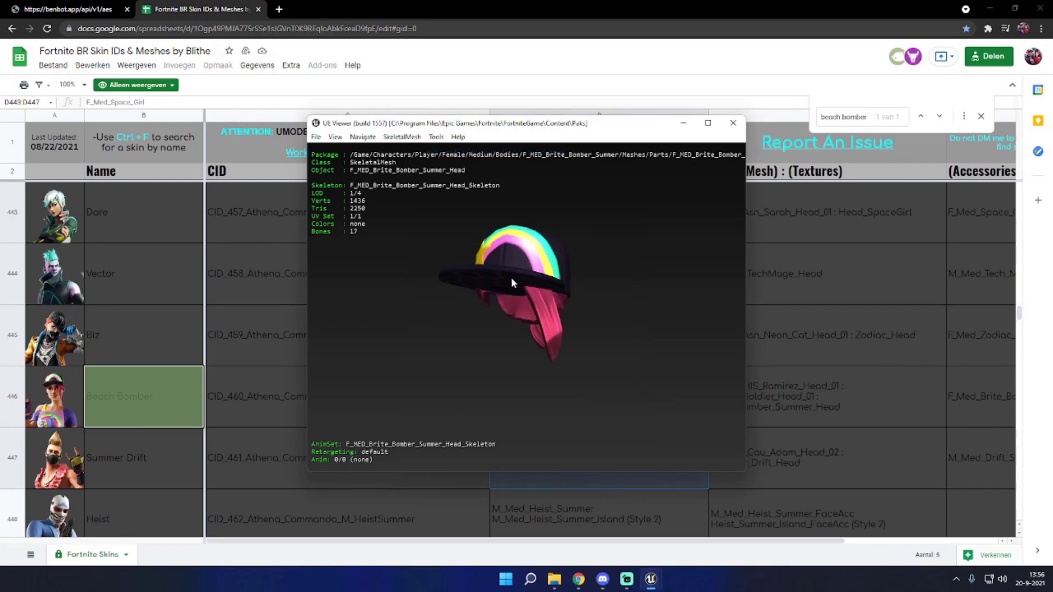
Step: Check Beach Bomber's body and head mesh names in the skin spreadsheet
left_click(664, 73)
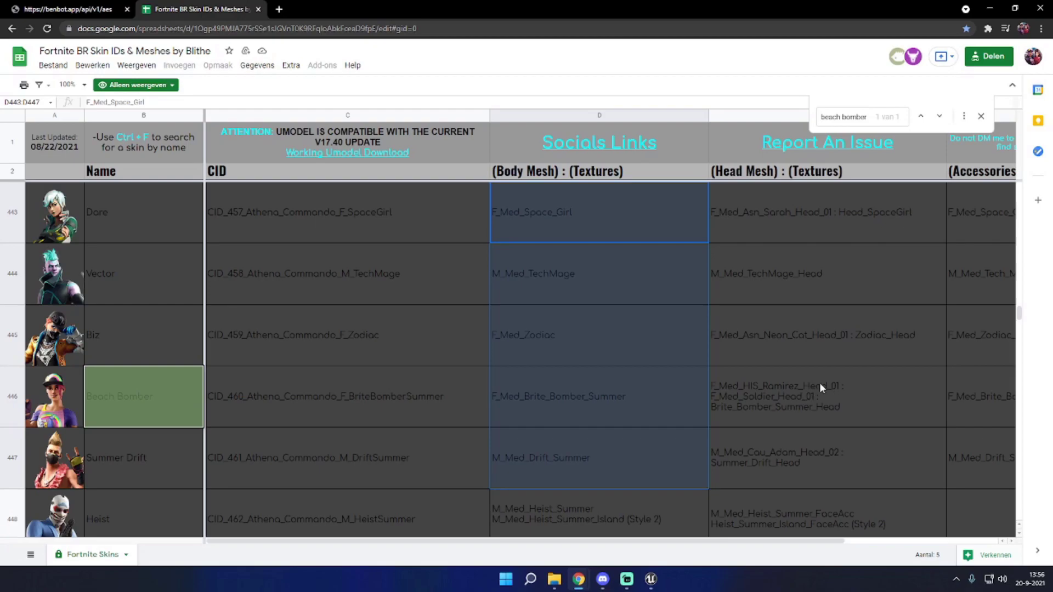
left_click(758, 394)
left_click_drag(614, 397, 808, 391)
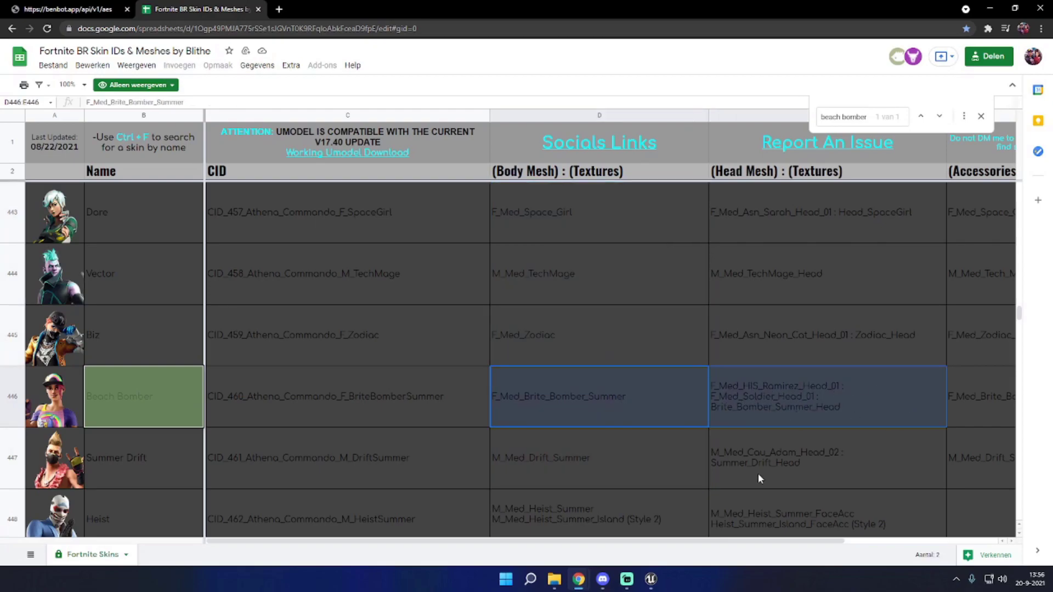
mouse_move(652, 580)
left_click(699, 494)
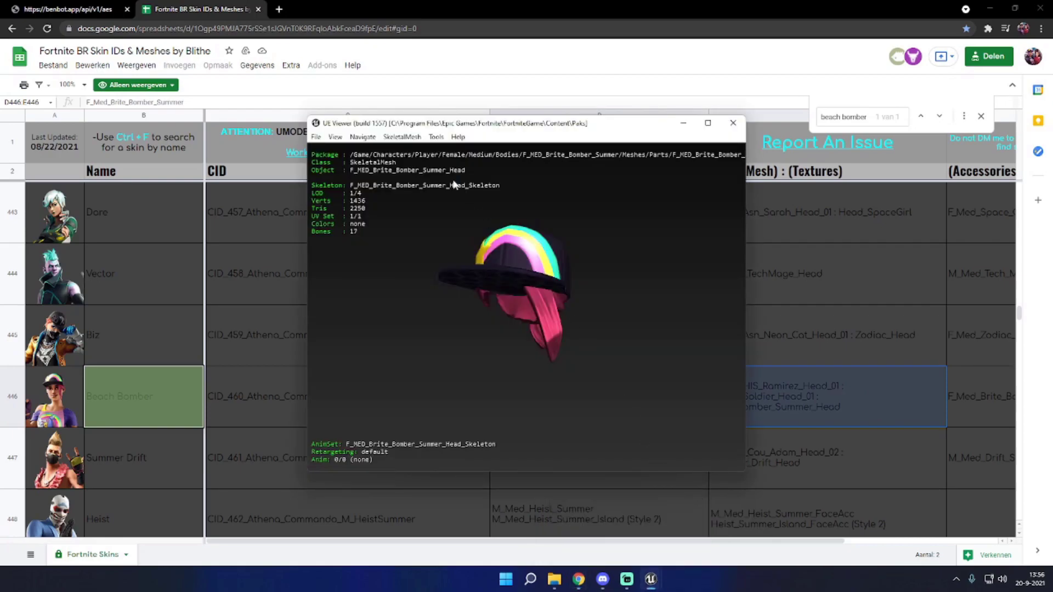
Step: Filter packages for 'ramirez_head_01', load F_MED_HIS_Ramirez_Head_01 and export it as psk
key("o")
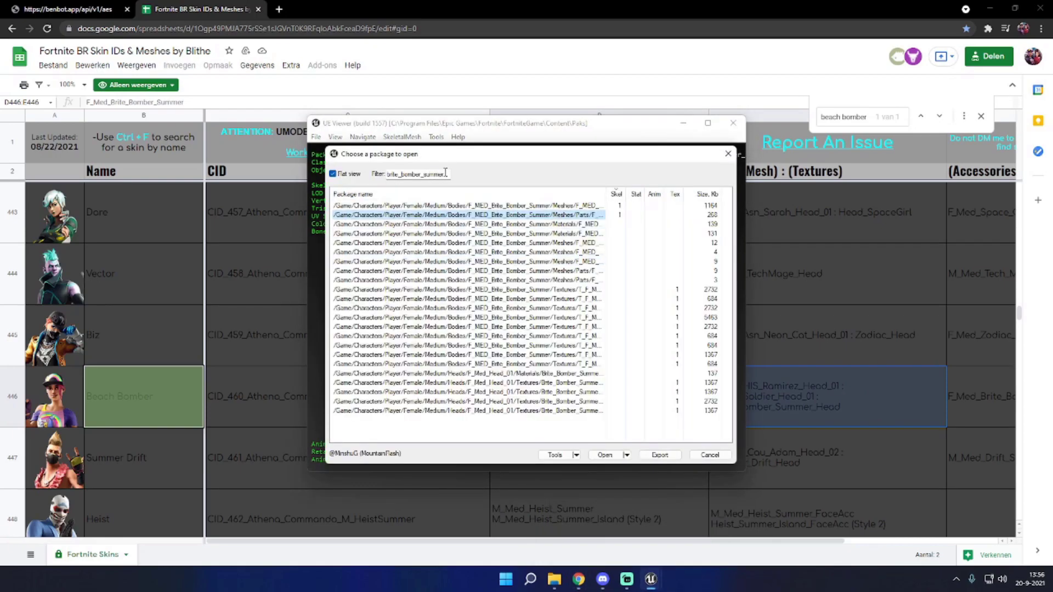
left_click_drag(446, 173, 331, 186)
key("BackSpace")
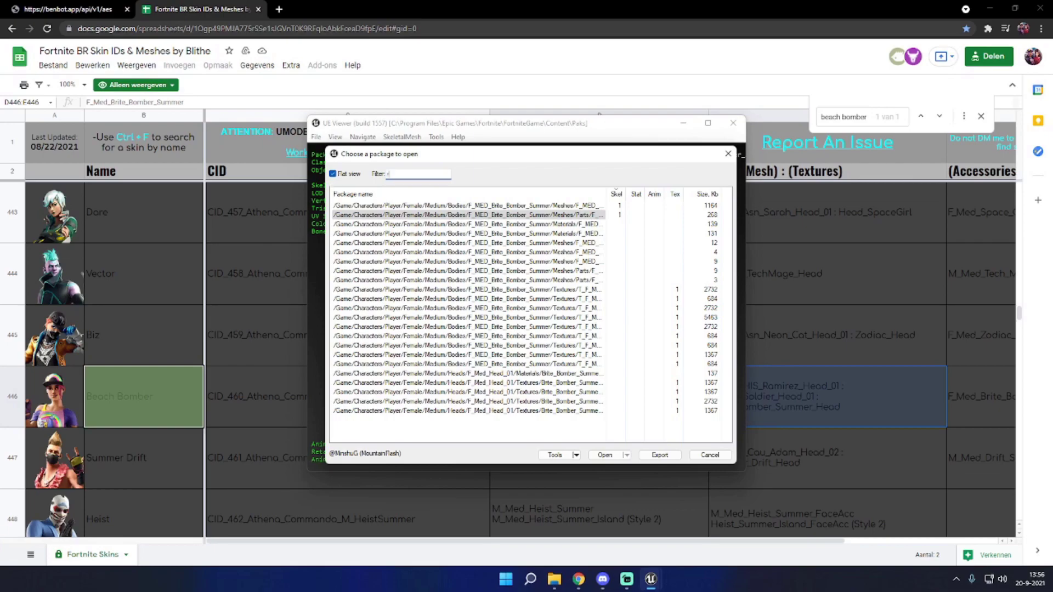
type("ramire")
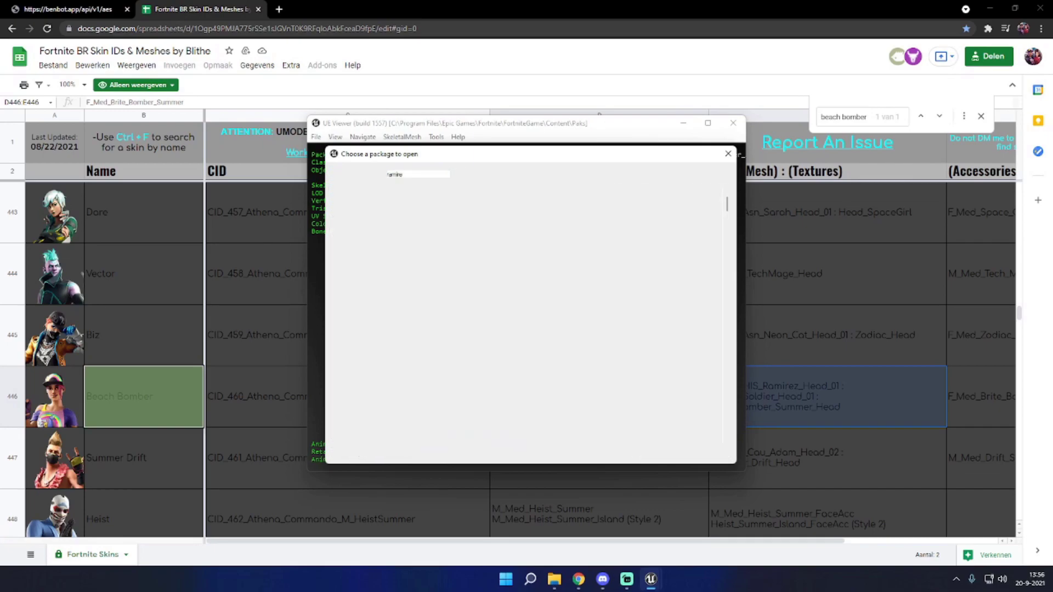
type("z_")
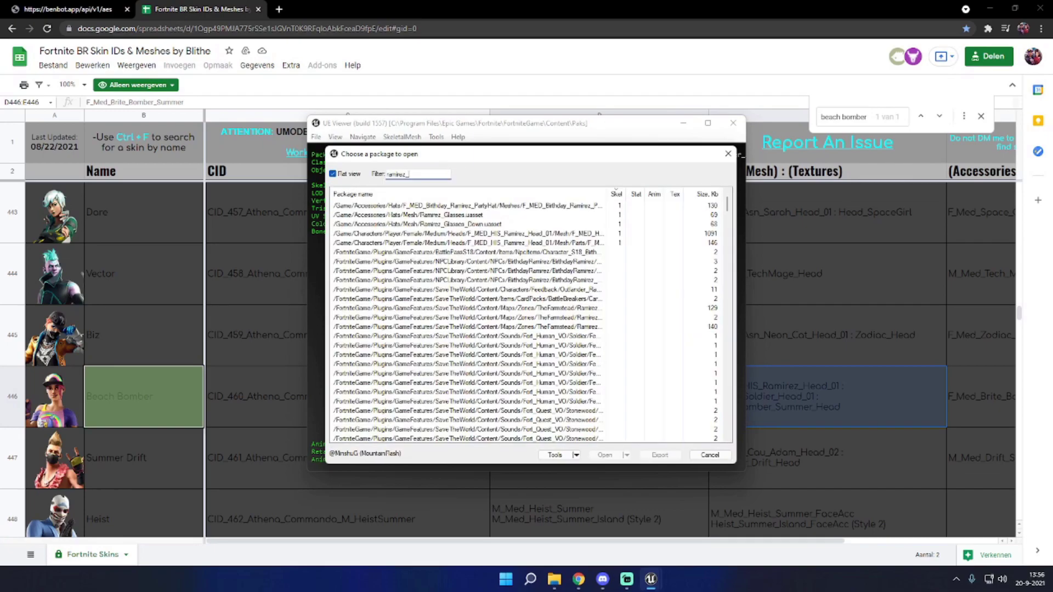
type("head_01")
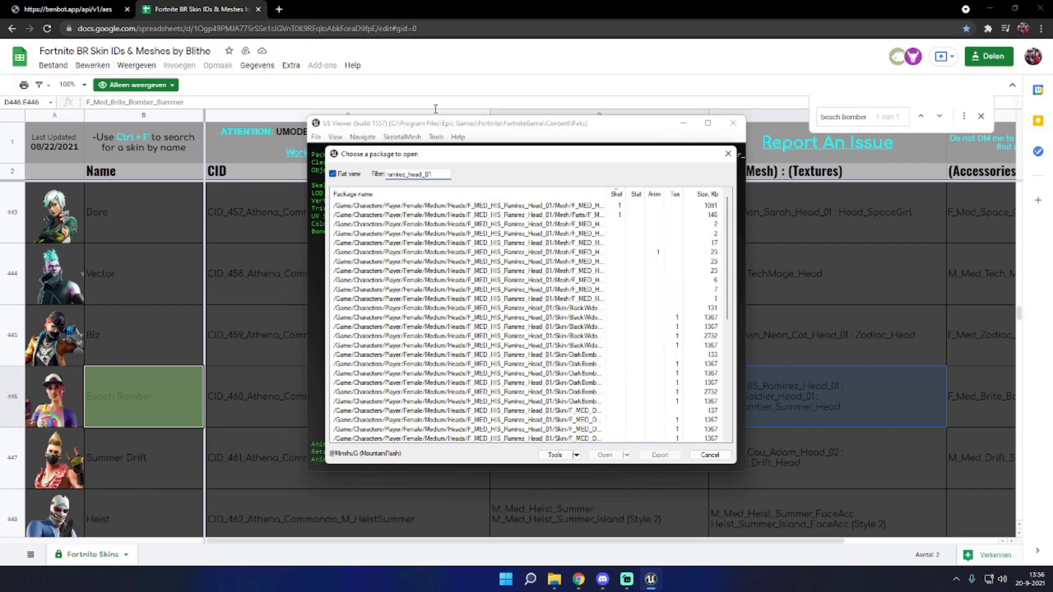
left_click(548, 206)
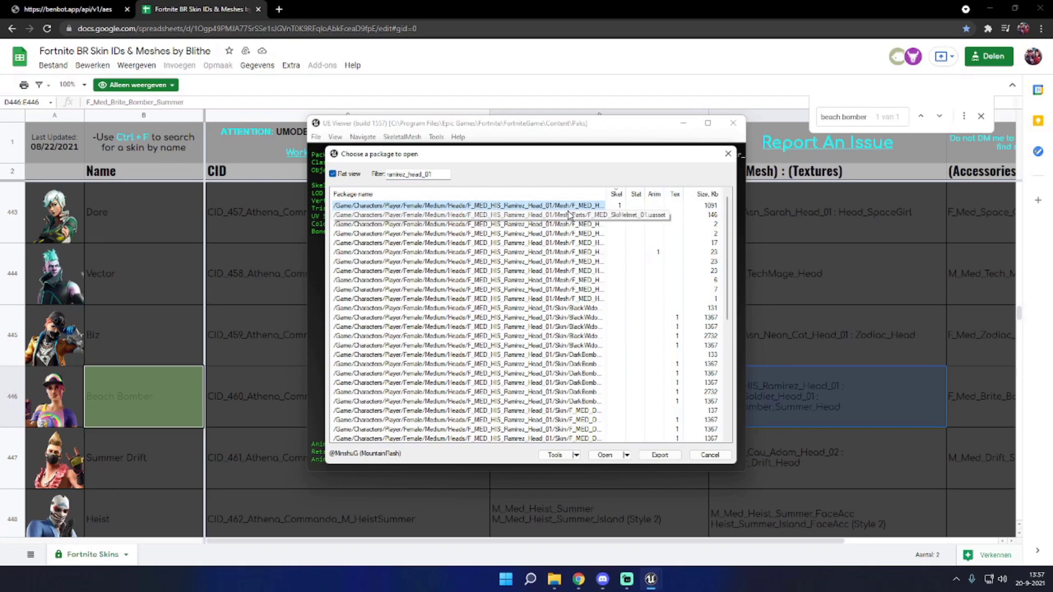
double_click(570, 205)
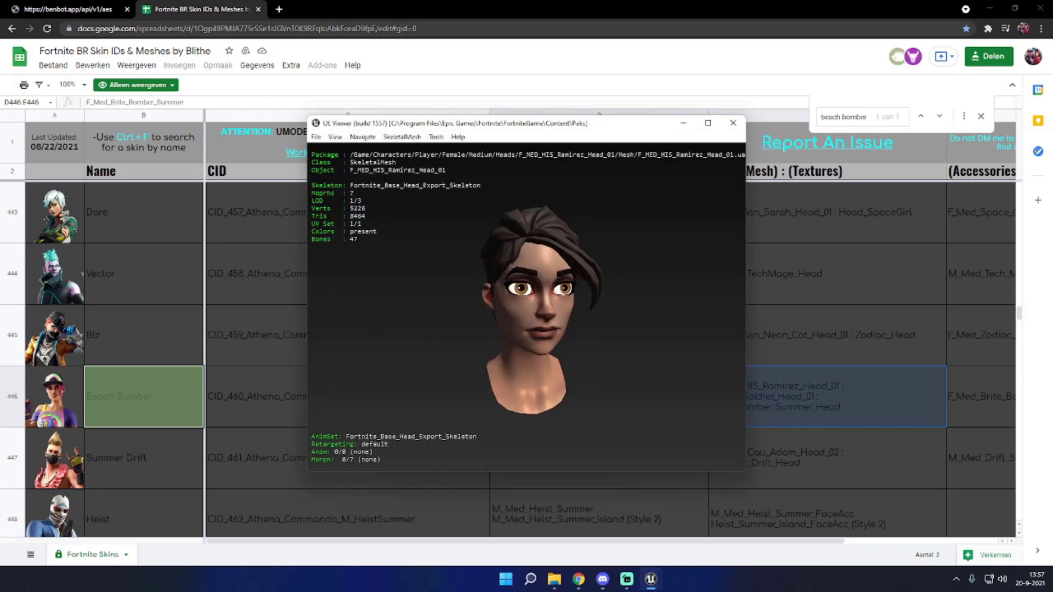
left_click(436, 136)
left_click(472, 149)
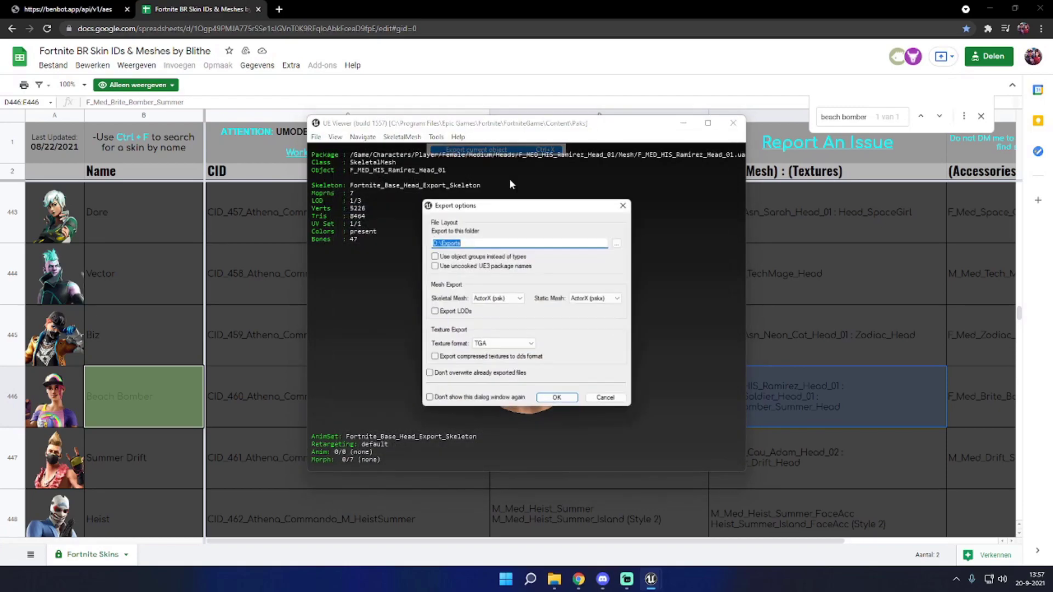
left_click(557, 401)
key("super+d")
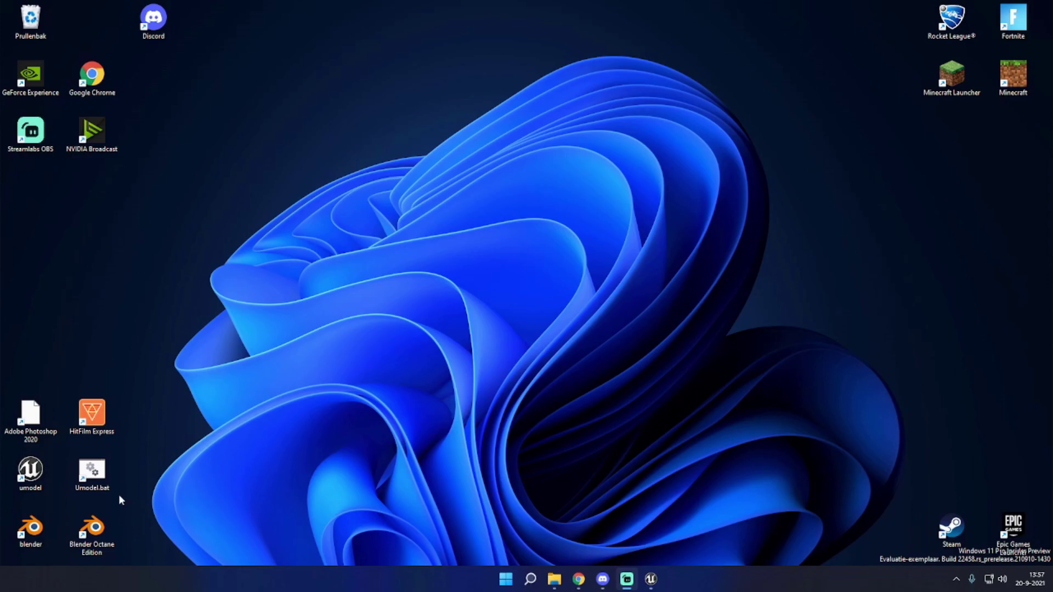
Step: Launch Blender and delete the default Camera, Cube and Light to leave an empty scene
double_click(54, 525)
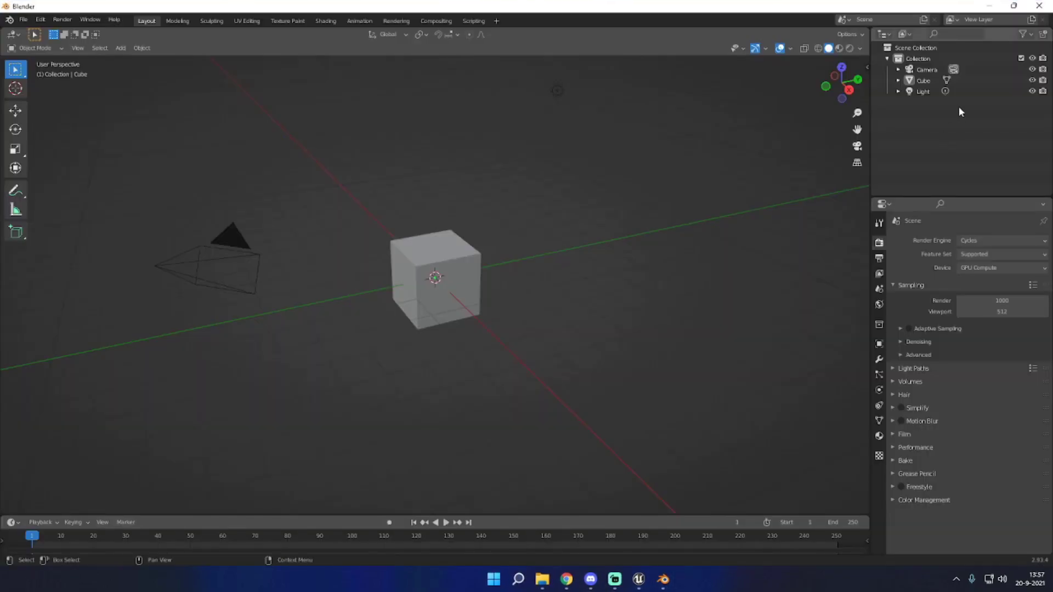
left_click_drag(959, 67, 970, 172)
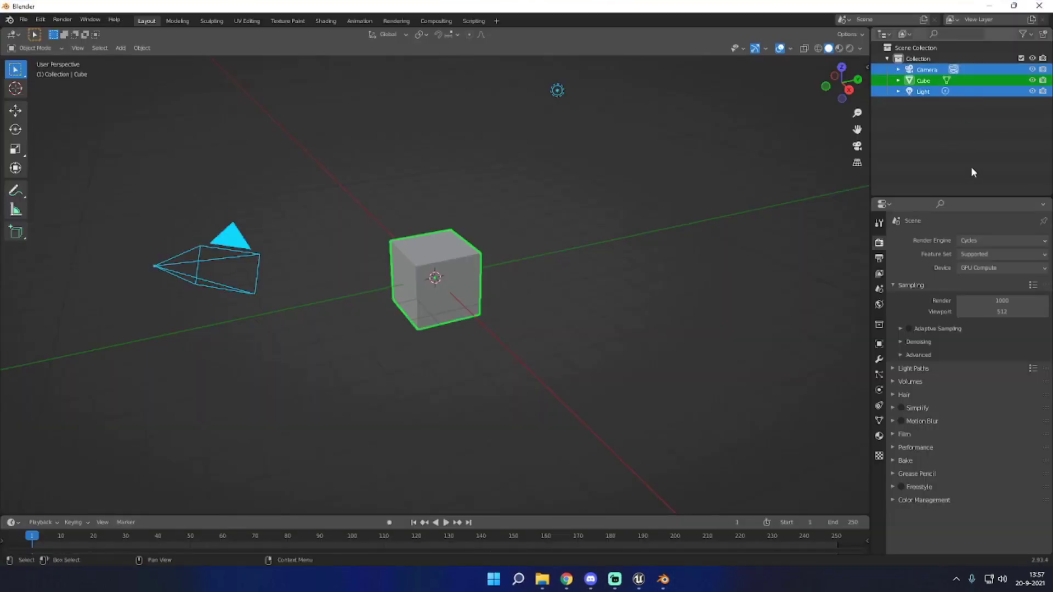
key("Delete")
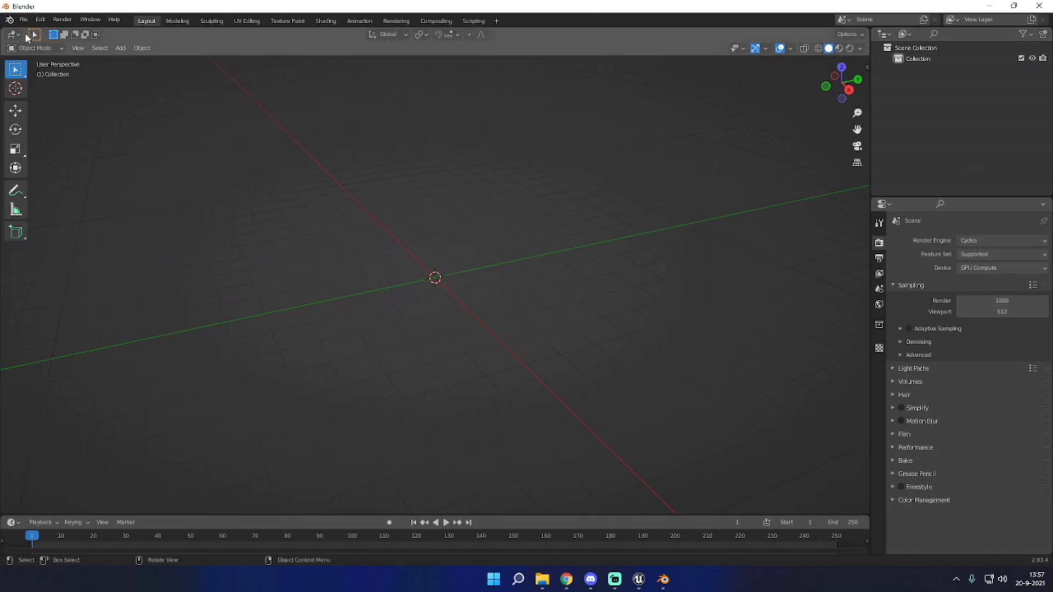
left_click(44, 22)
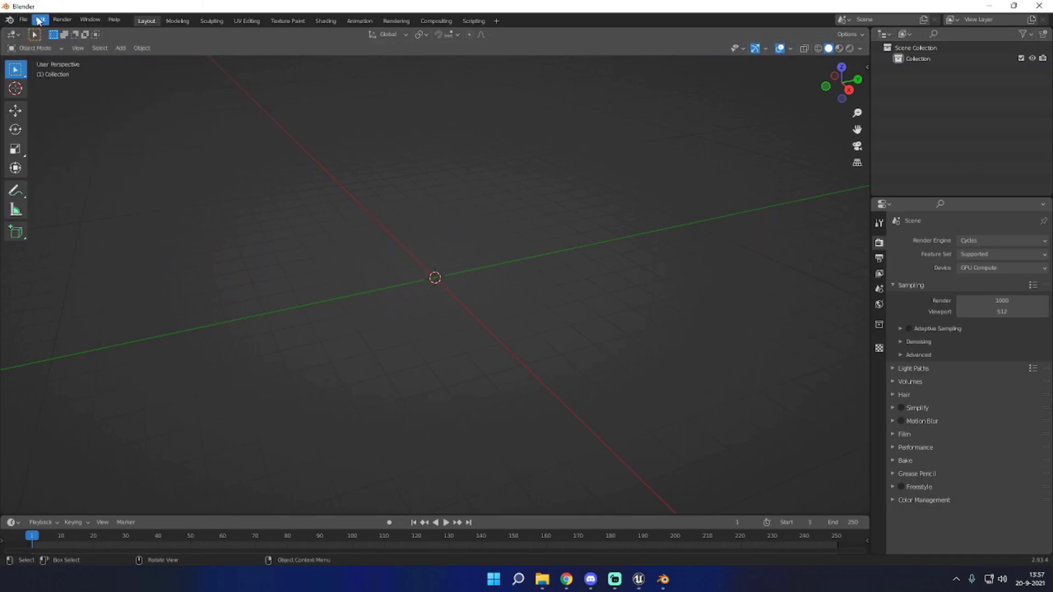
left_click(41, 20)
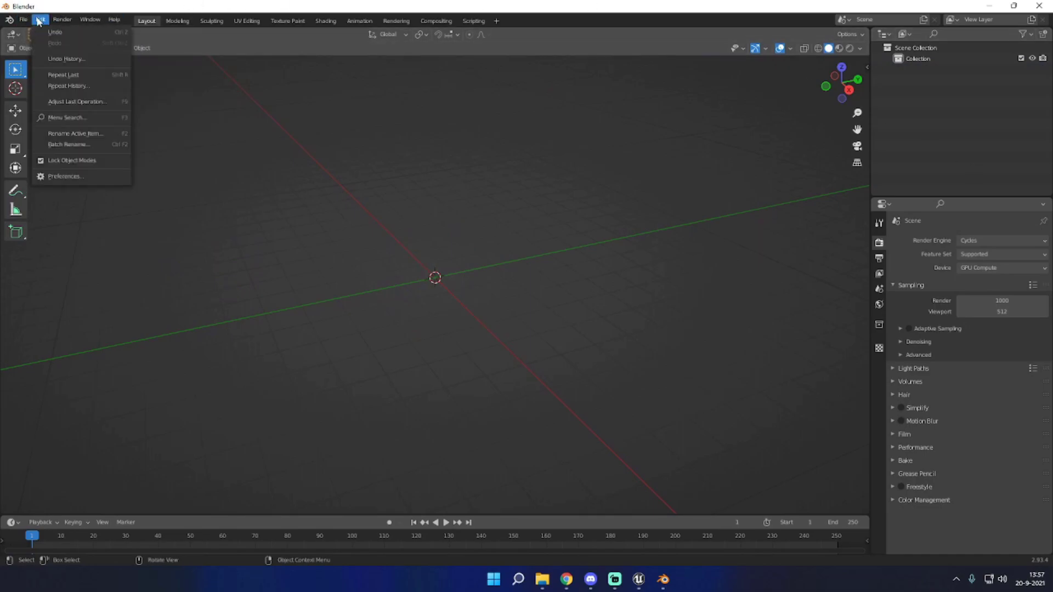
Step: Install the add-on file io_import_scene_unreal_psa_psk_280.py from D:\Blender Addons
left_click(64, 176)
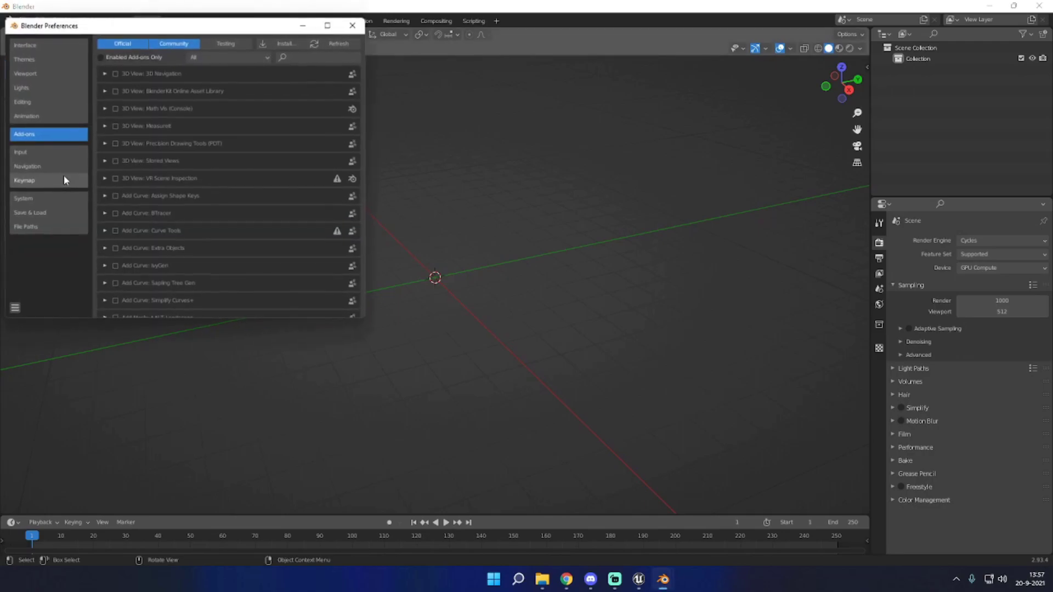
left_click(273, 42)
left_click(101, 54)
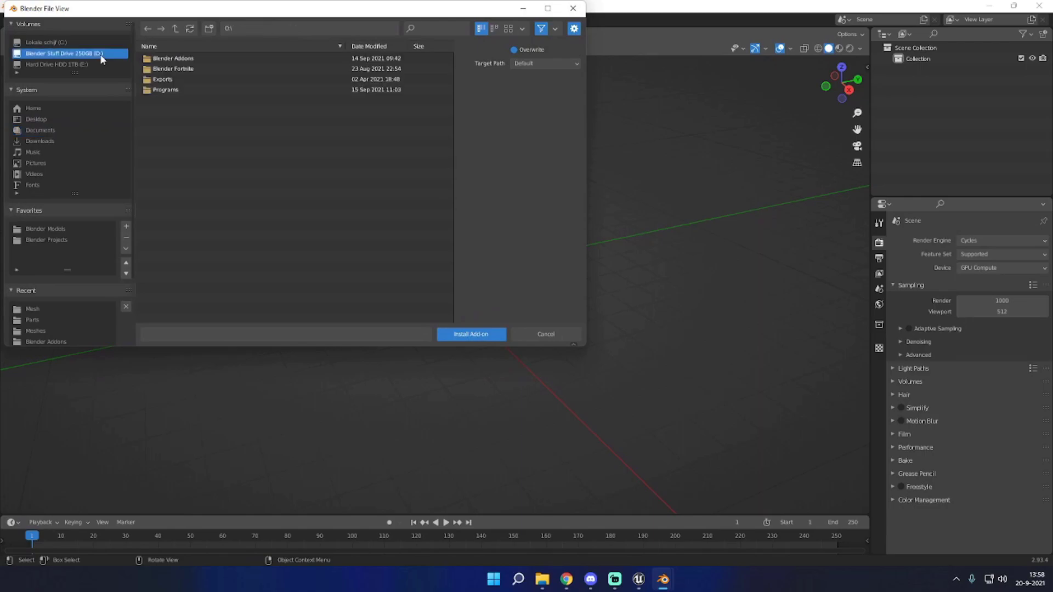
double_click(181, 60)
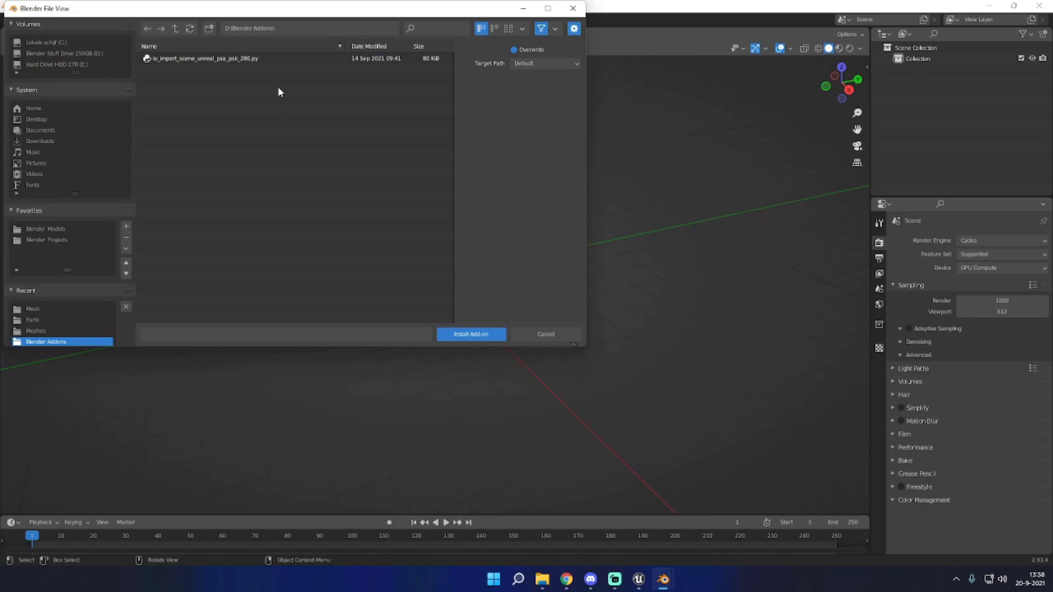
left_click(242, 59)
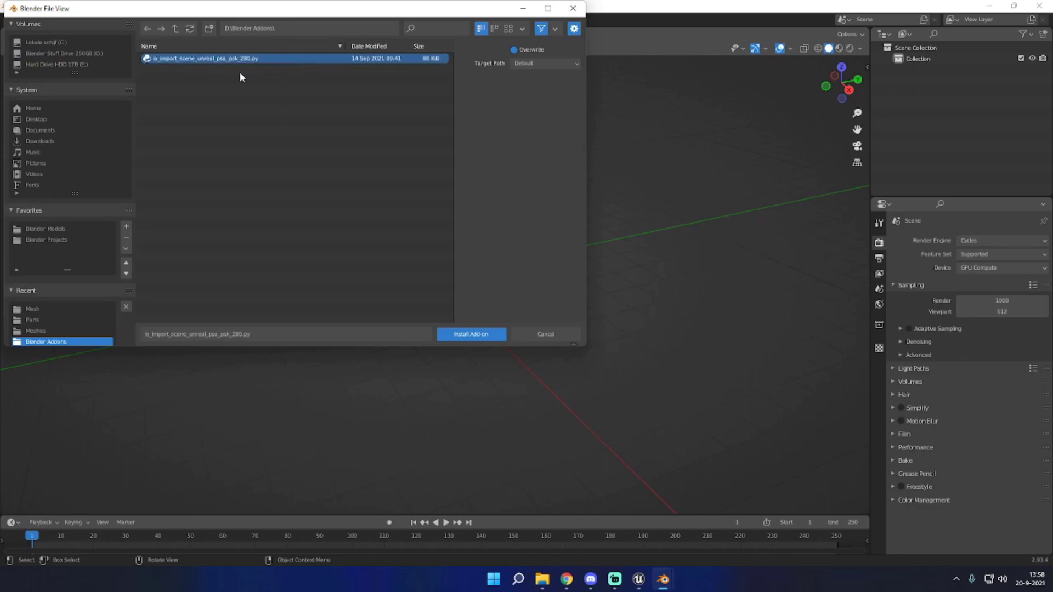
left_click(470, 334)
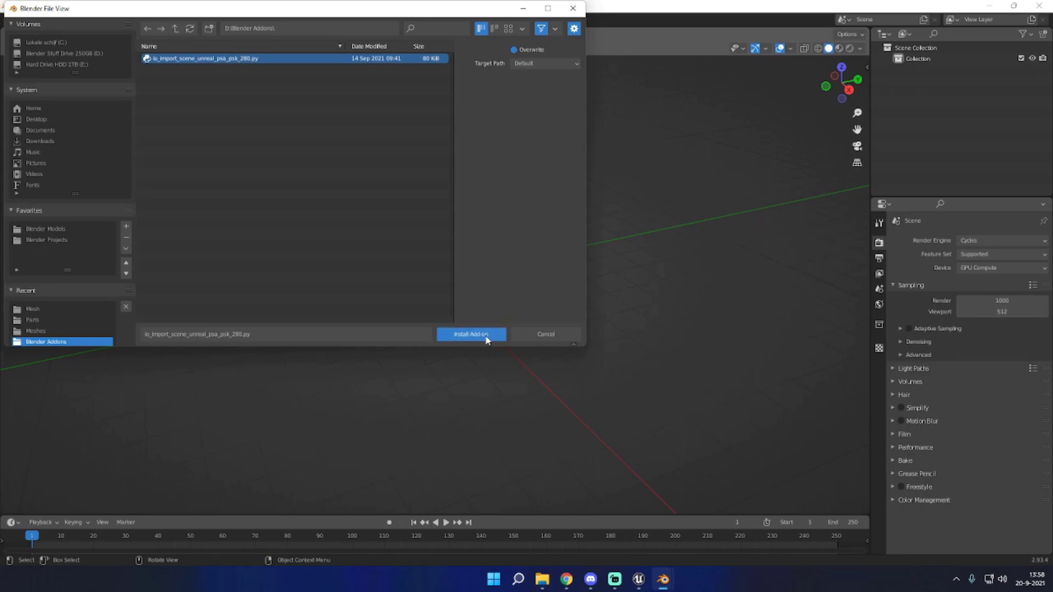
Step: Filter add-ons by 'psk', enable Import Unreal Skeleton Mesh (psk)/Animation Set (psa), then close Preferences
left_click(320, 58)
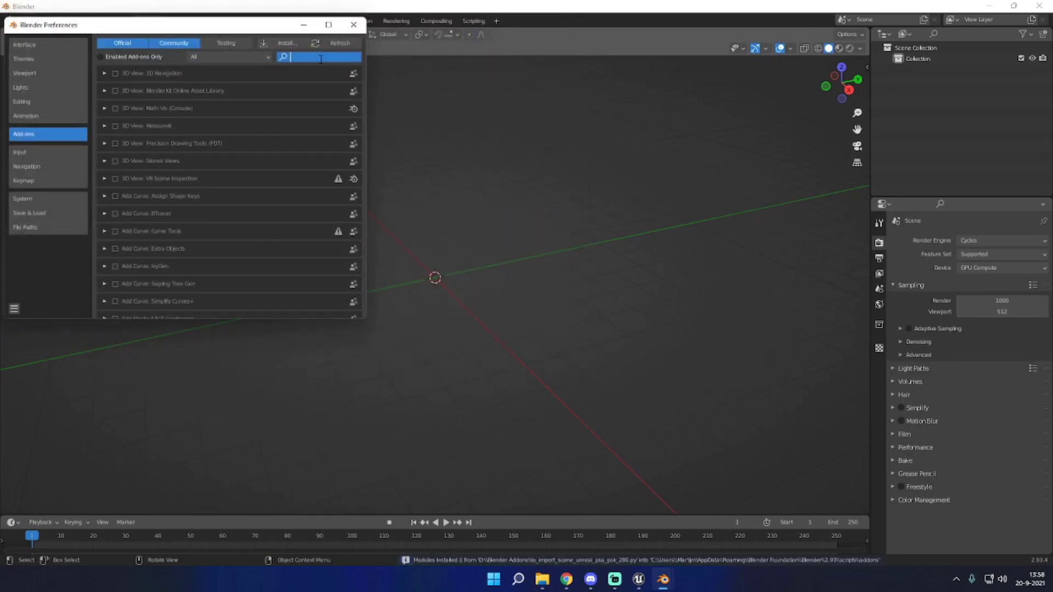
type("psk")
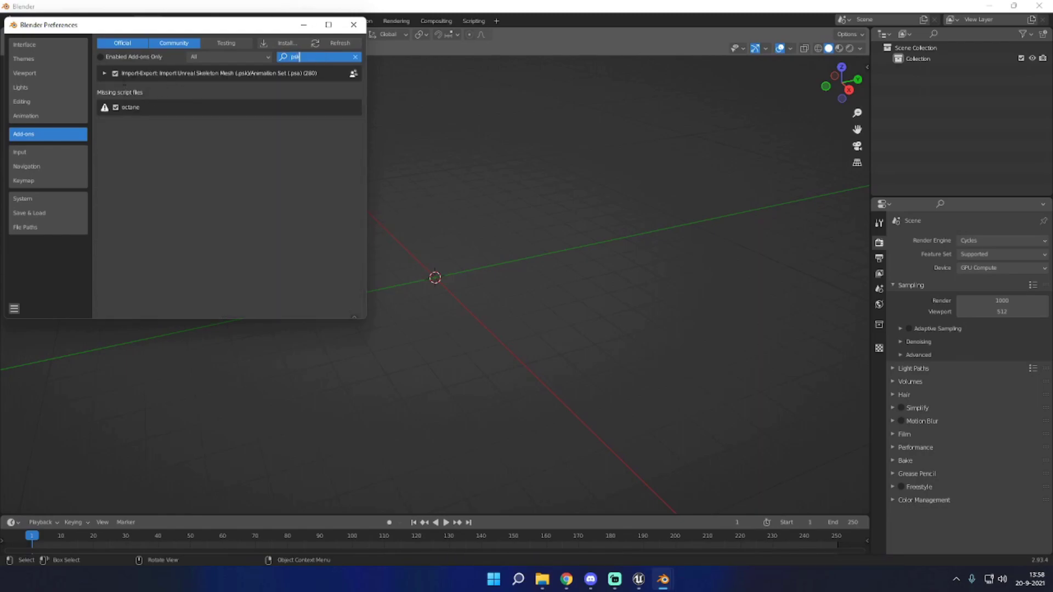
left_click(117, 76)
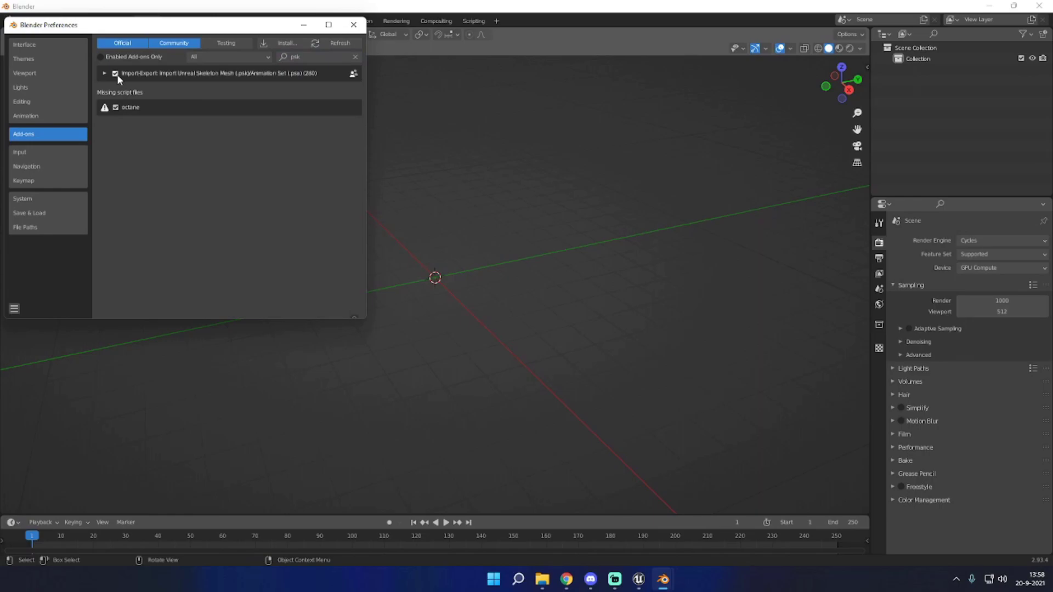
left_click(354, 26)
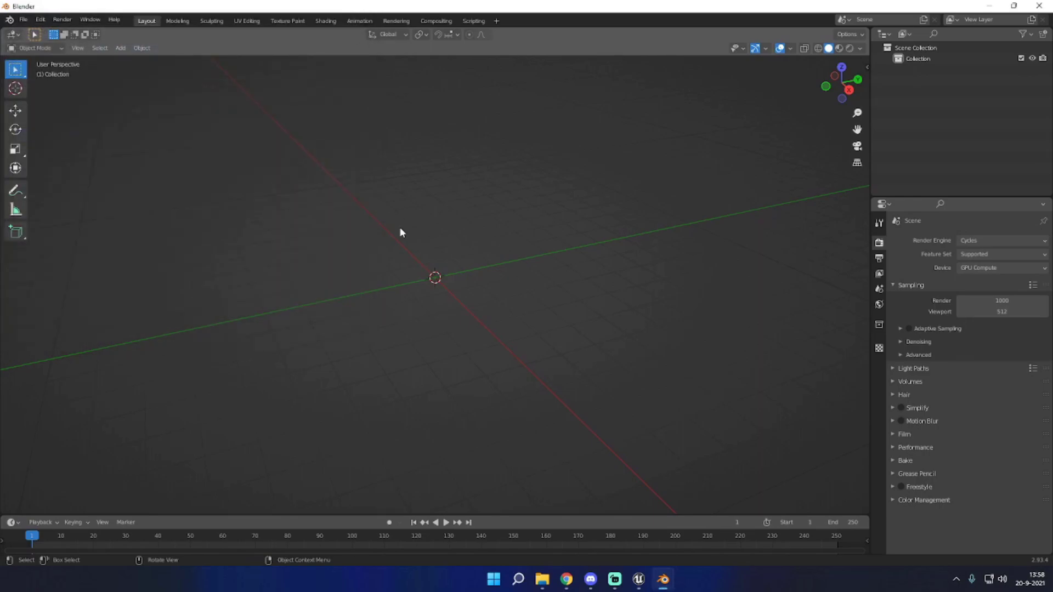